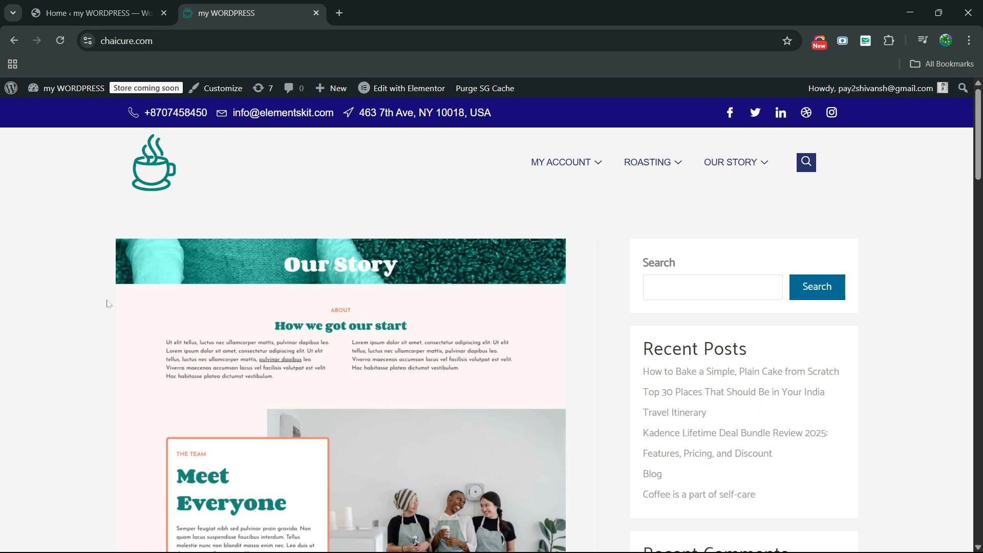
- Examine the homepage's post list down to its pagination and open page 2 of the posts
scroll(108, 303, down, 9)
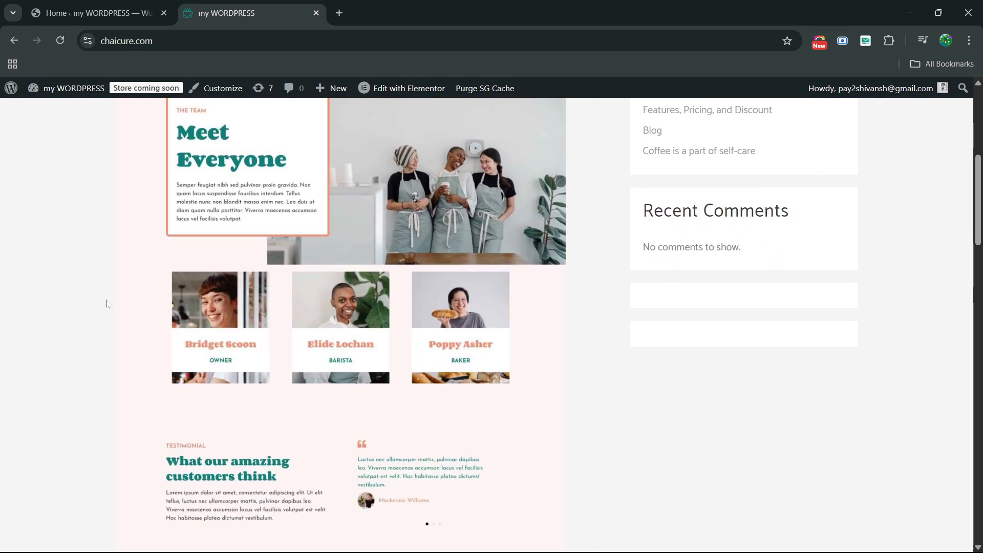
scroll(107, 304, down, 10)
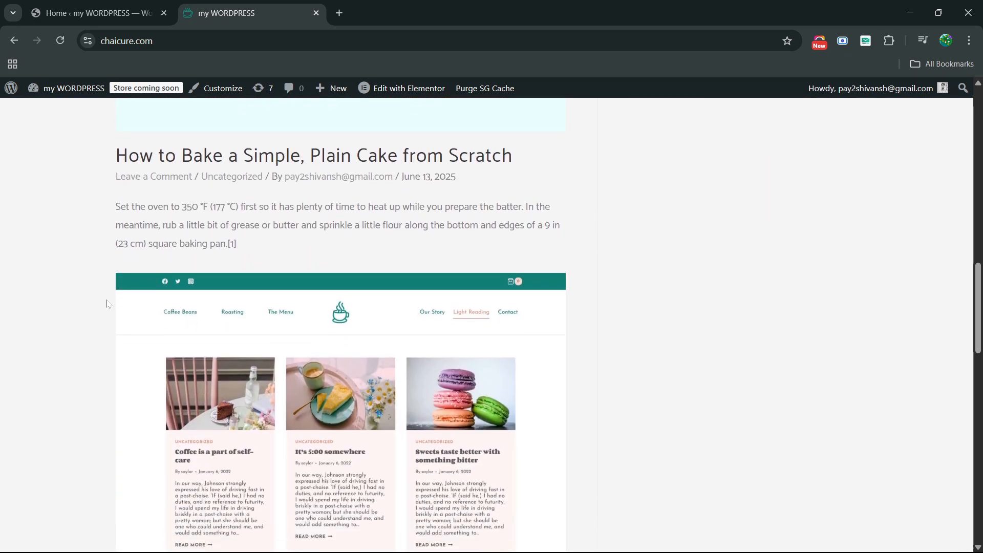
scroll(107, 304, down, 15)
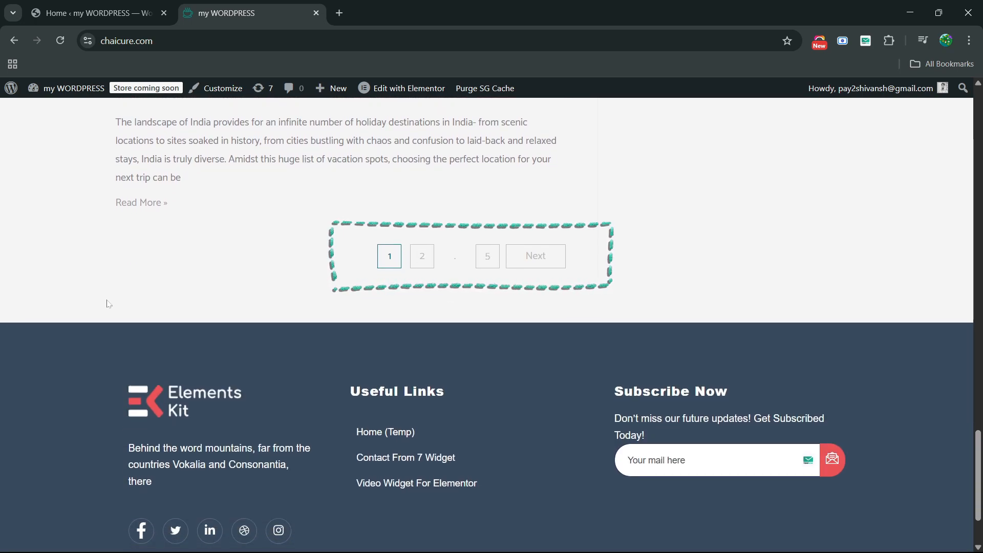
scroll(107, 303, up, 5)
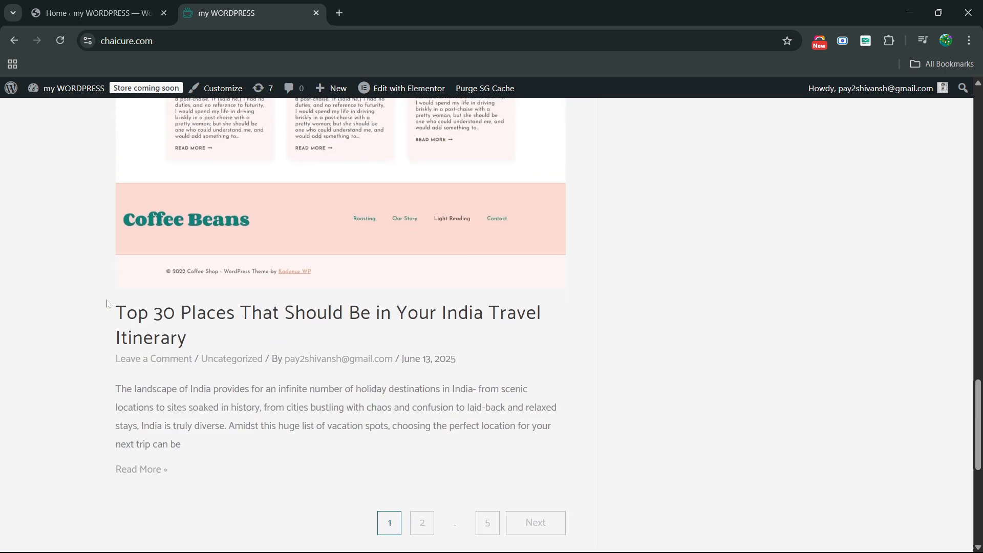
scroll(108, 304, down, 3)
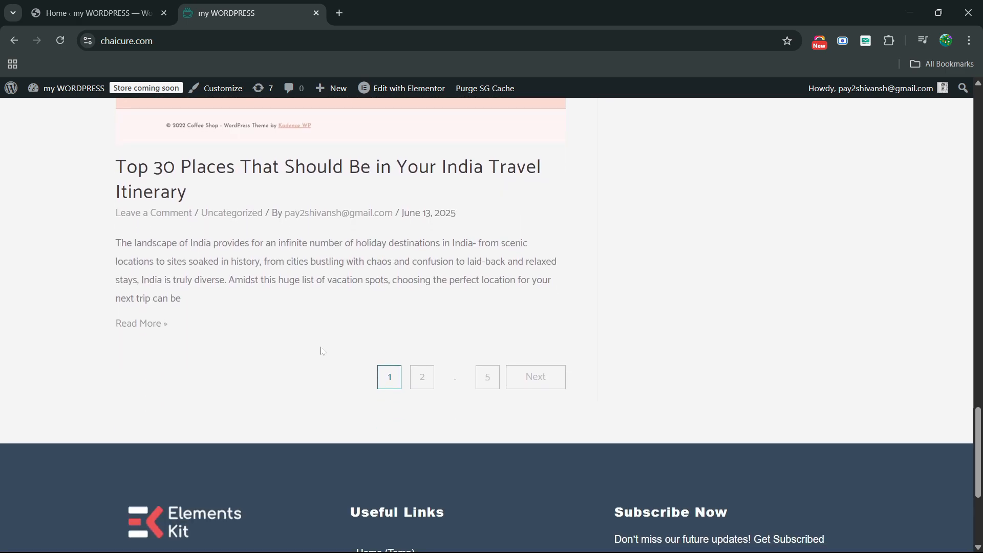
click(425, 381)
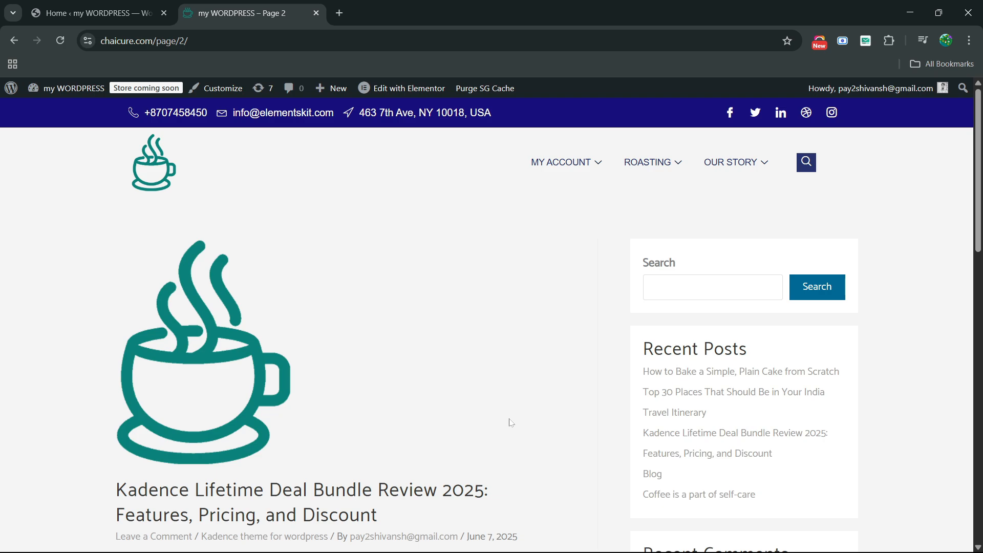
- Review the posts and pagination links on page 2 of the blog
scroll(38, 424, down, 3)
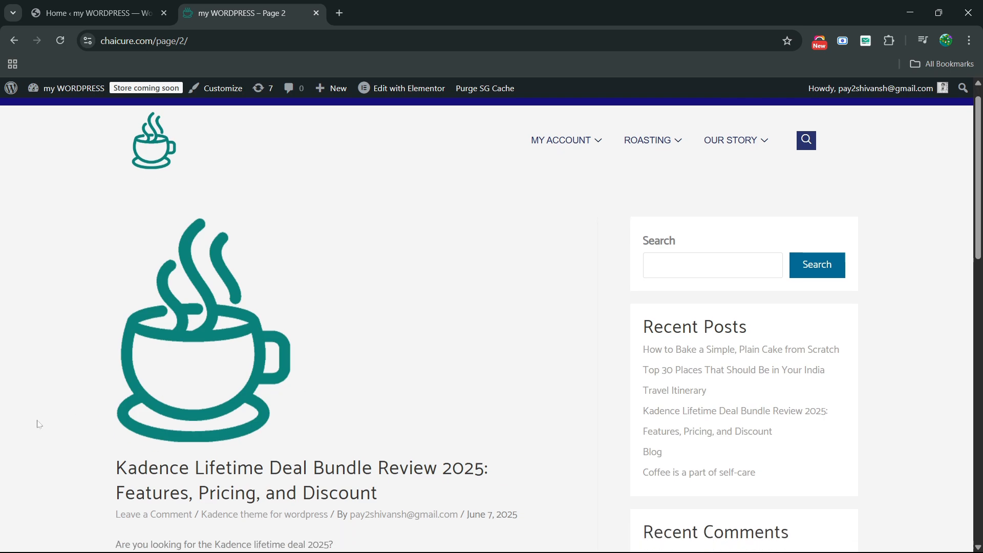
scroll(37, 424, down, 10)
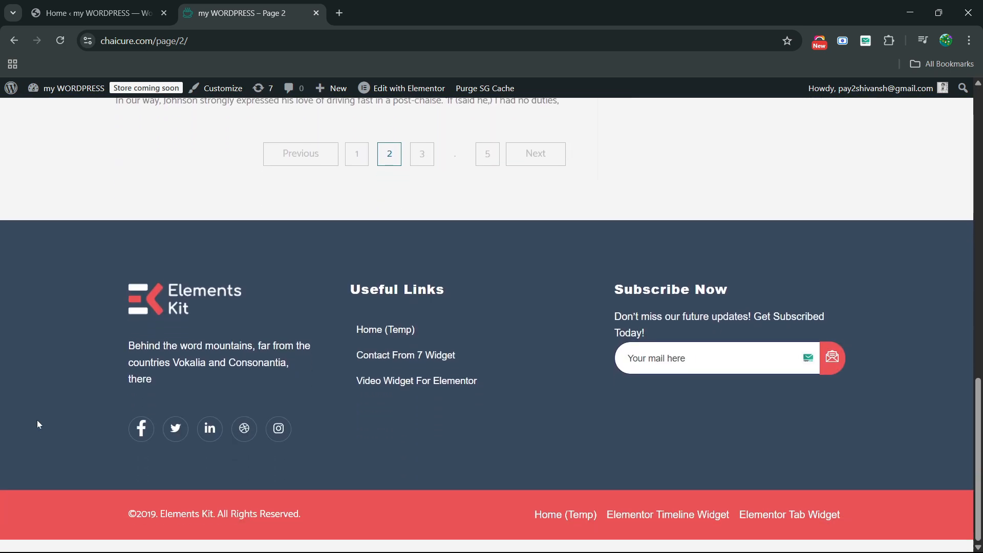
scroll(36, 424, up, 7)
right_click(37, 422)
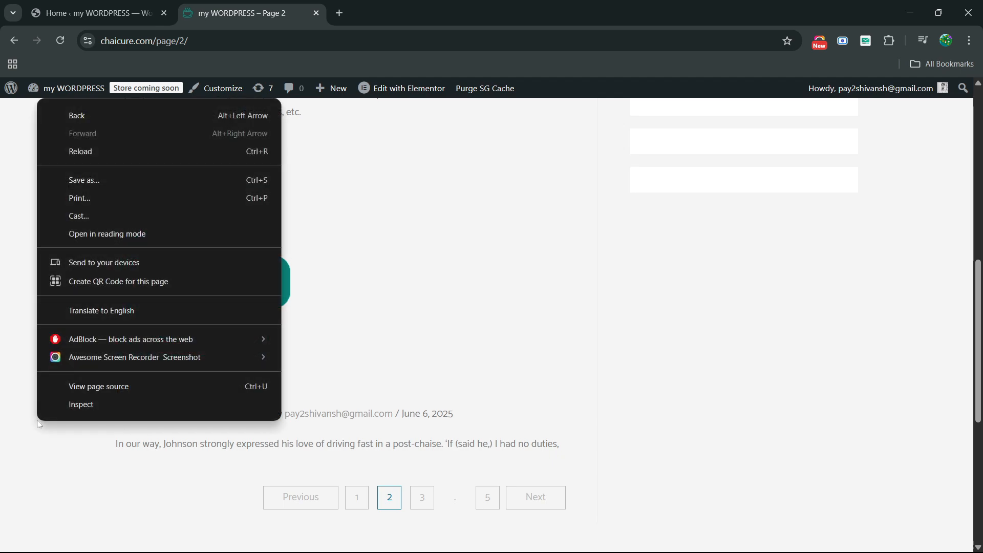
click(47, 449)
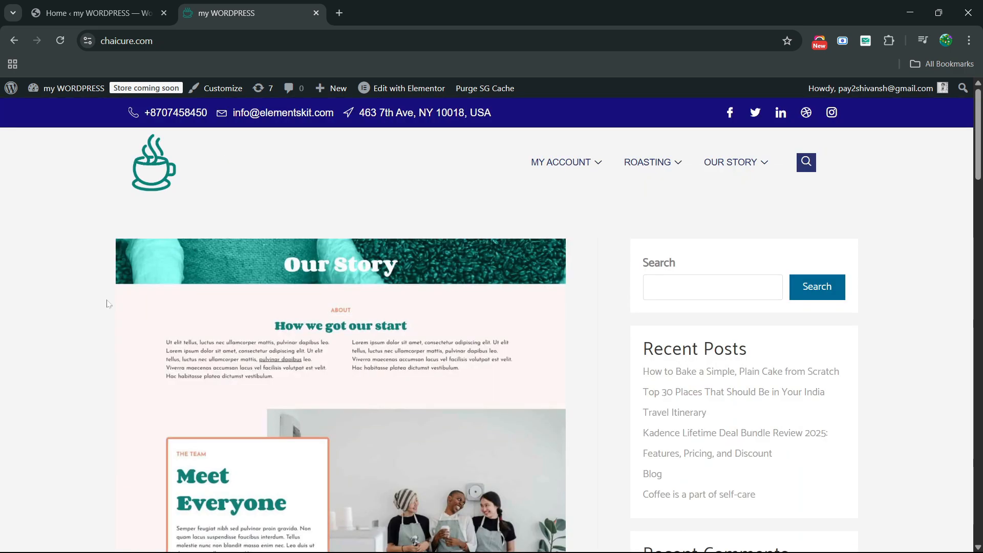
- Look through the posts on the site's first page again and go to page 2 from the pagination
scroll(107, 304, down, 6)
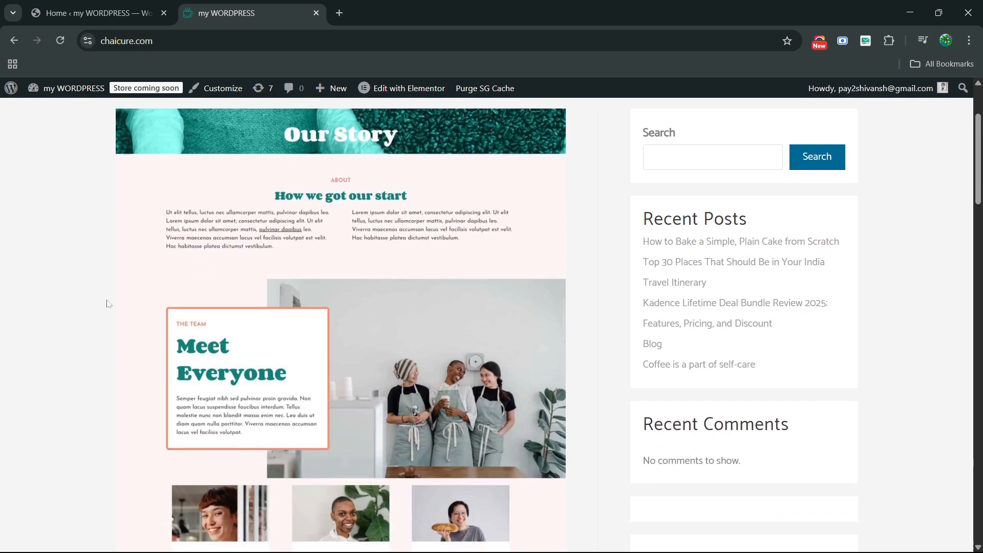
scroll(107, 304, down, 8)
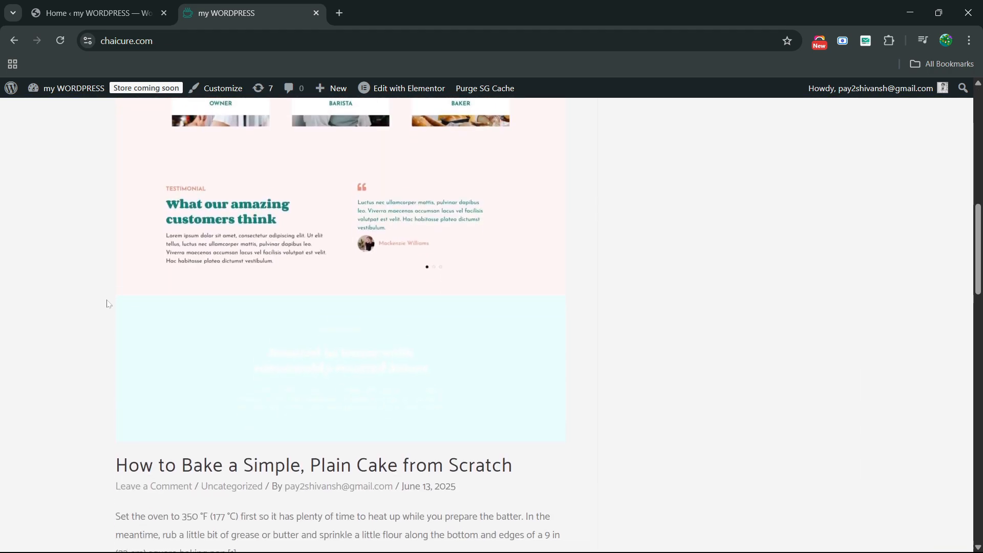
scroll(108, 304, down, 14)
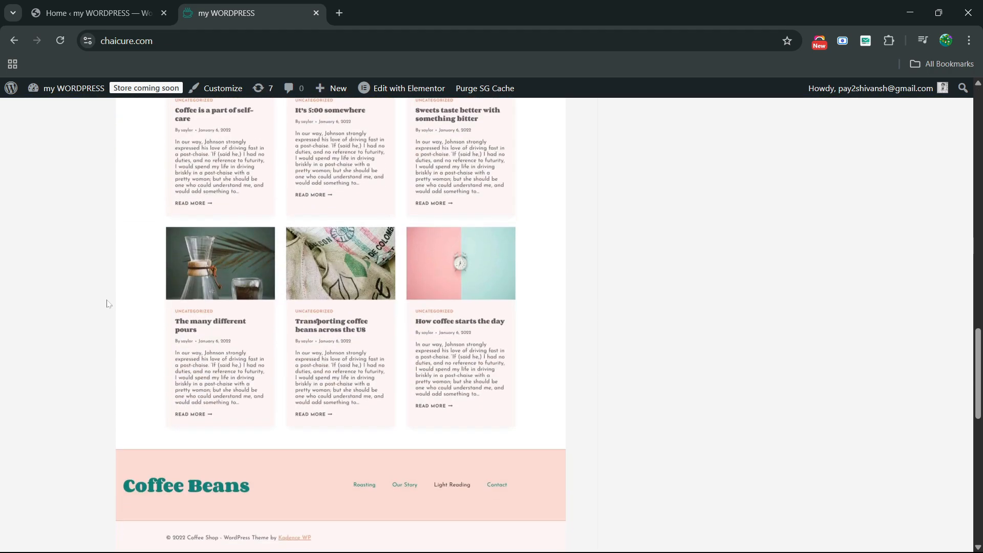
scroll(108, 304, down, 2)
scroll(108, 304, up, 5)
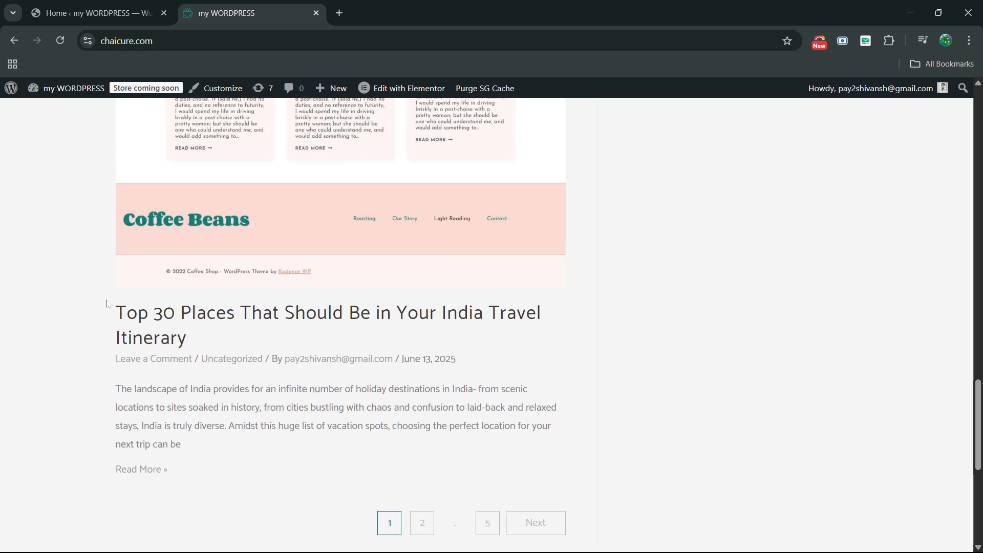
scroll(108, 303, down, 3)
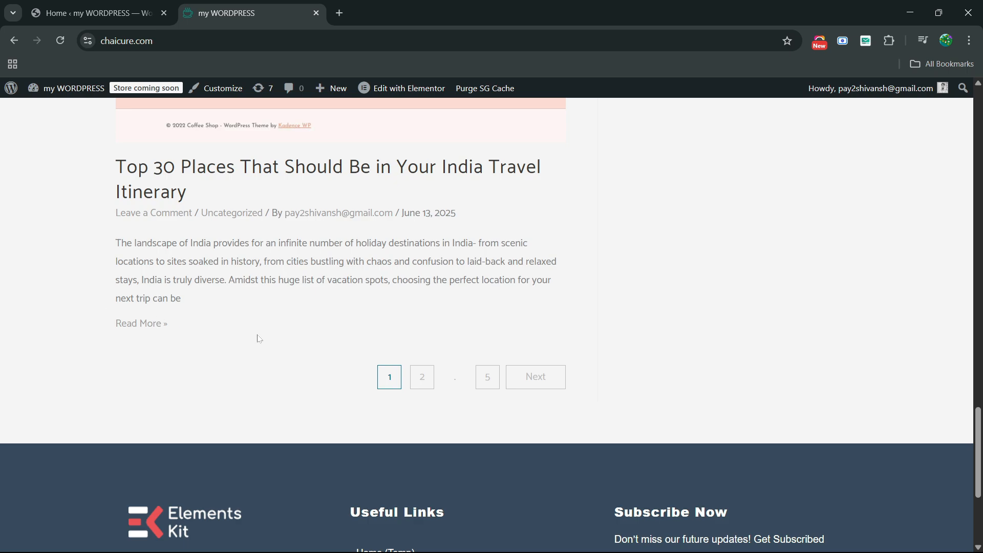
click(426, 385)
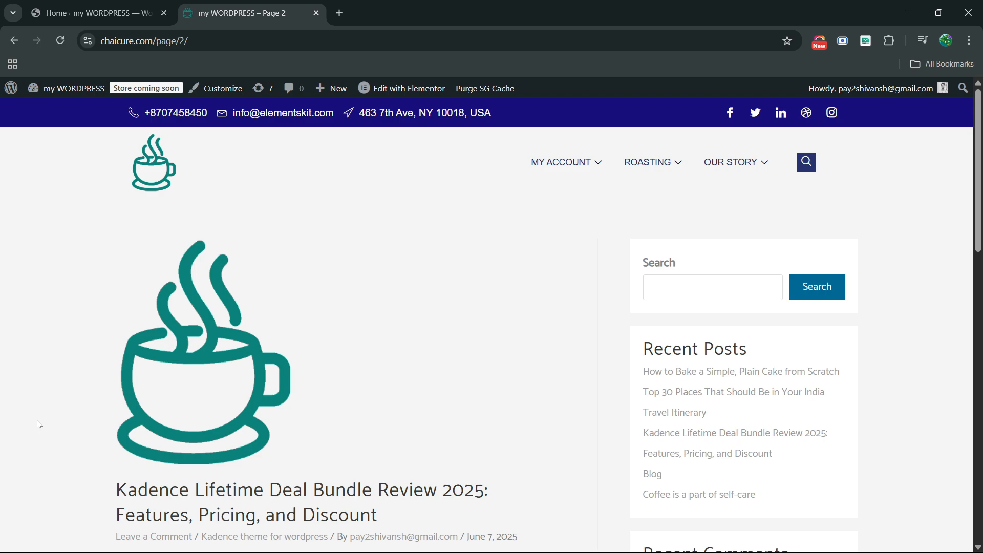
- Inspect page 2's post entries and its numbered, Previous and Next links, and return to the page header
scroll(38, 424, down, 9)
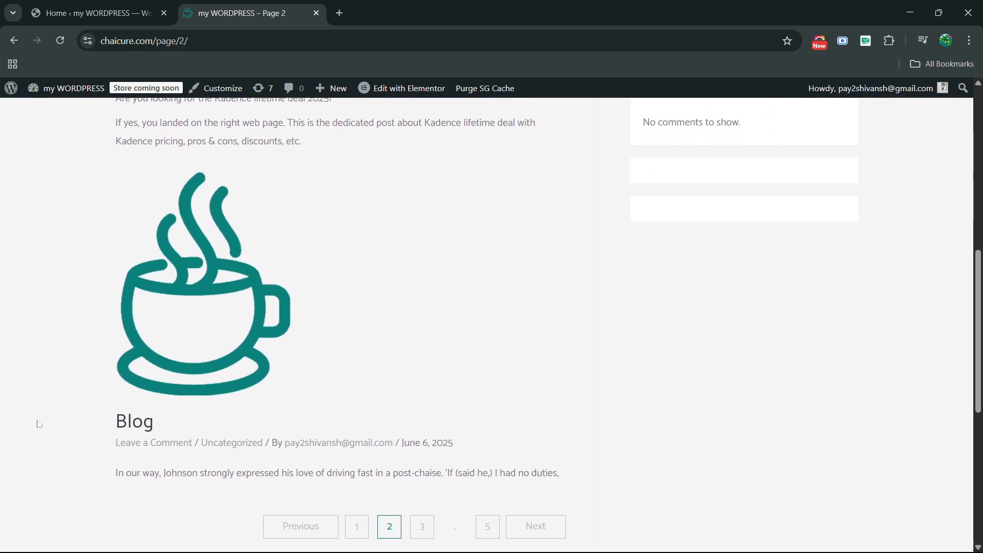
scroll(38, 424, down, 3)
scroll(38, 424, up, 2)
right_click(38, 424)
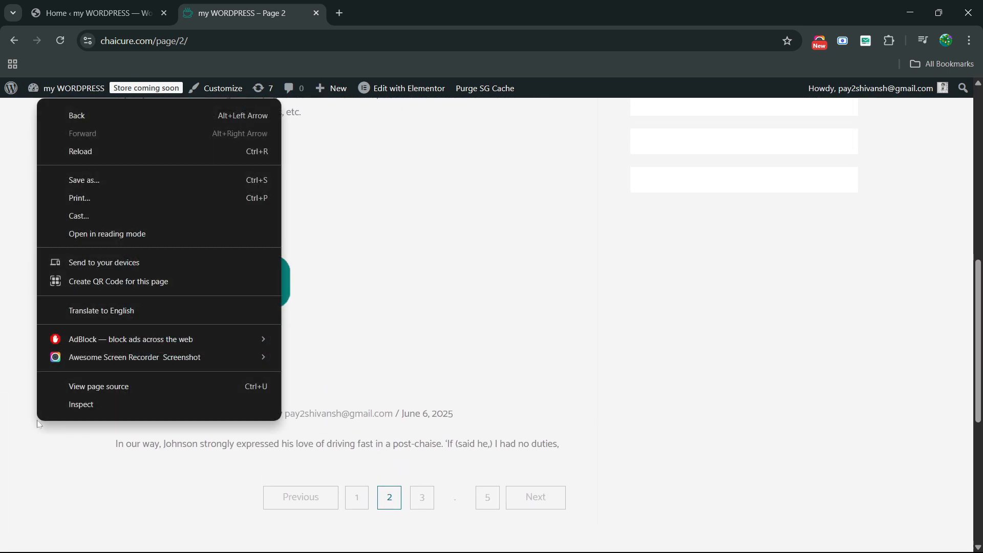
click(48, 450)
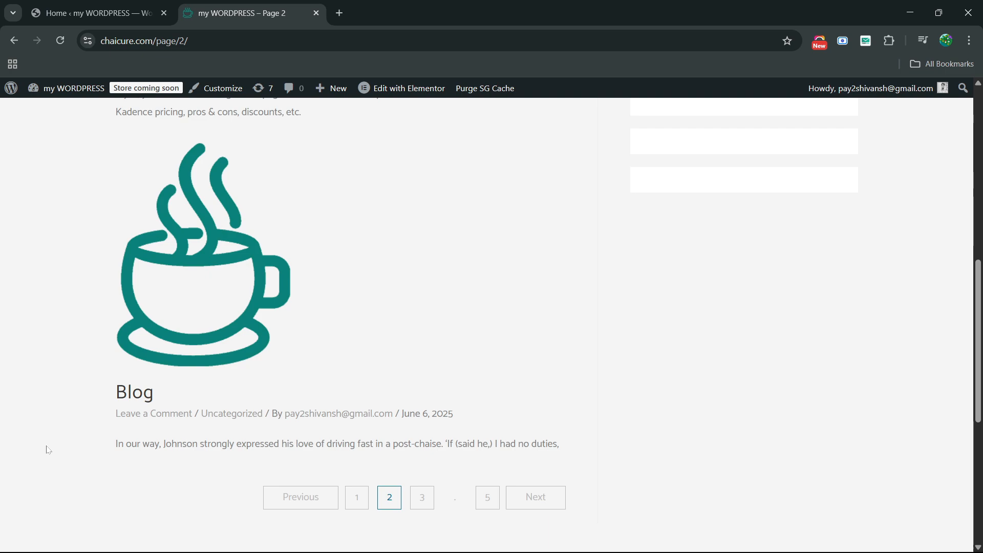
scroll(48, 450, down, 2)
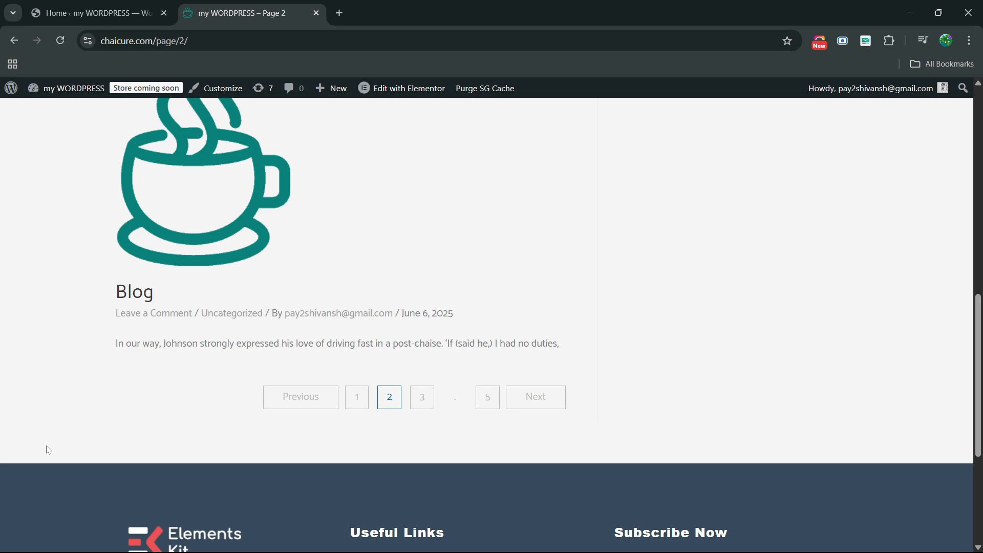
scroll(49, 450, up, 1)
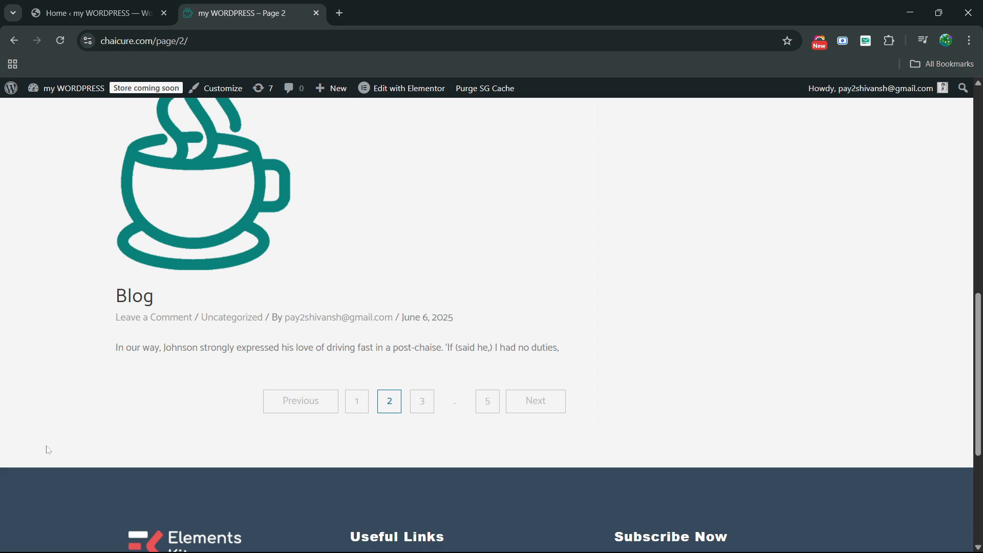
scroll(48, 450, up, 6)
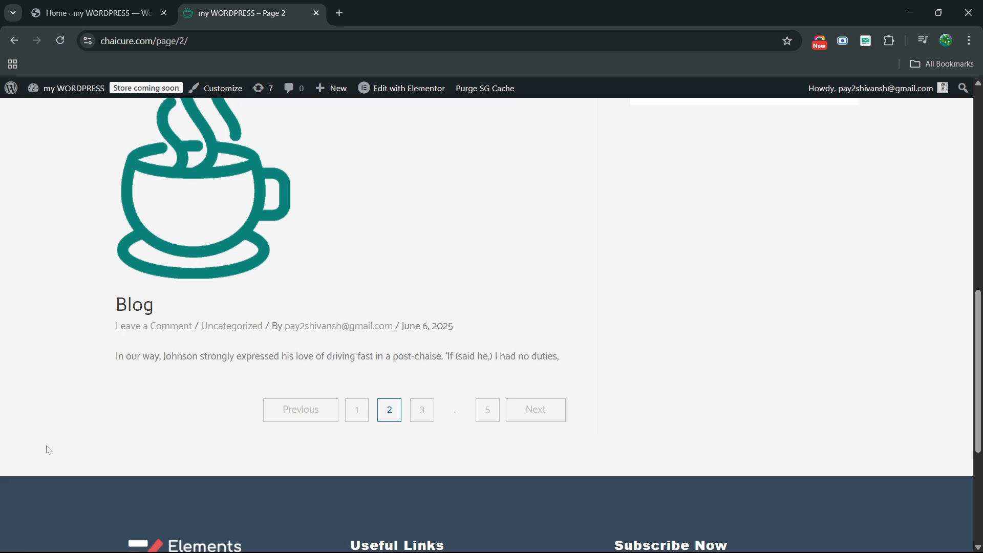
scroll(49, 450, up, 5)
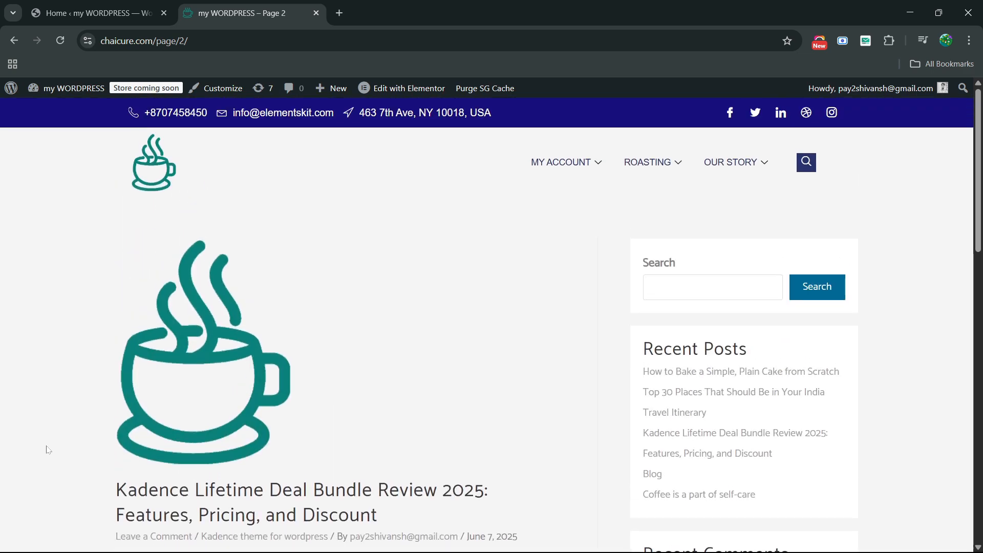
- Open the Reading settings in the WordPress admin dashboard and check the maximum number of posts per blog page
key(ctrl+Page_Up)
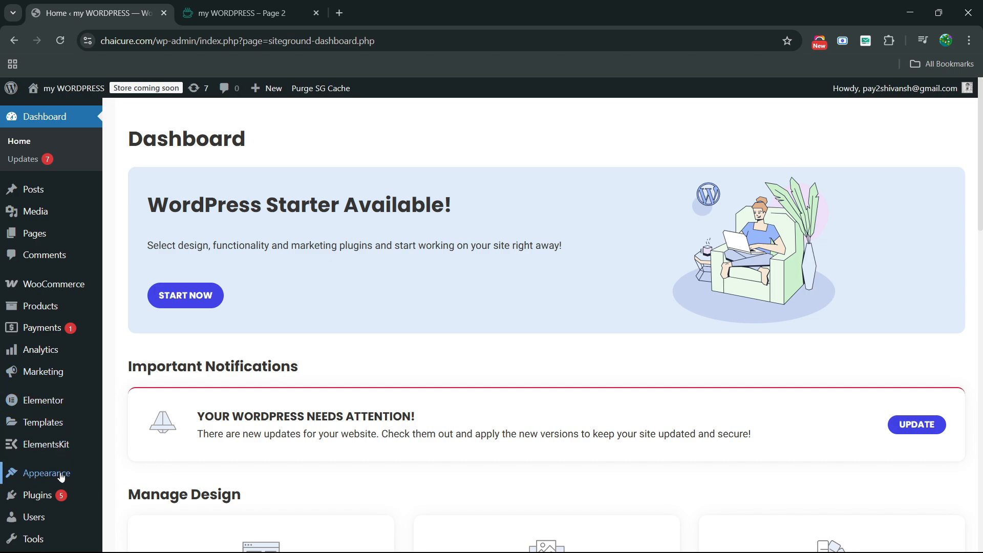
scroll(61, 477, down, 1)
scroll(61, 477, down, 3)
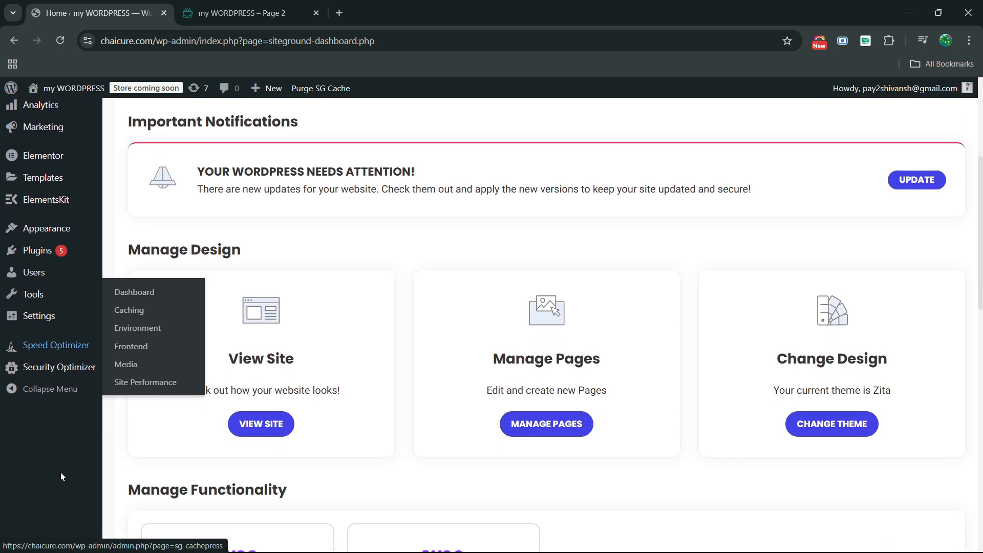
mouse_move(57, 319)
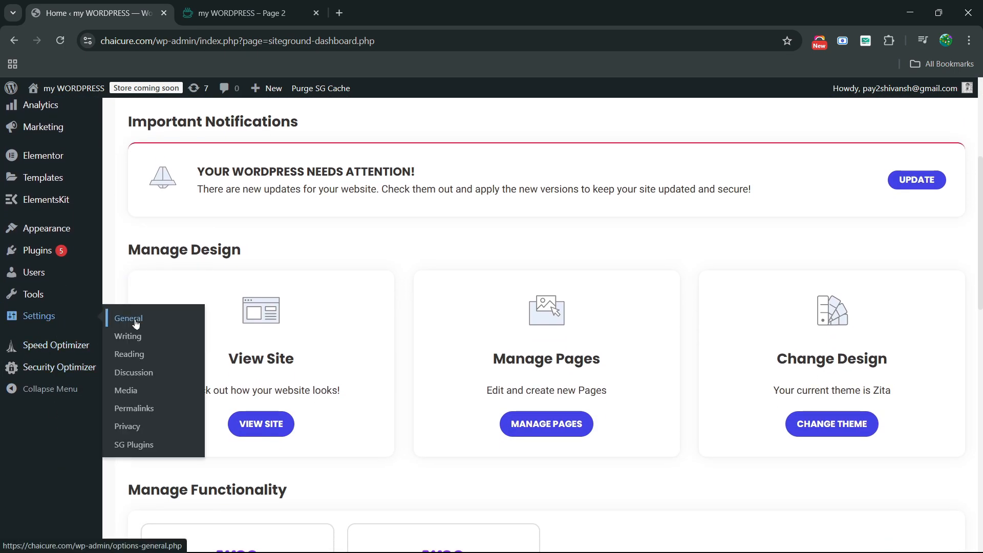
click(150, 355)
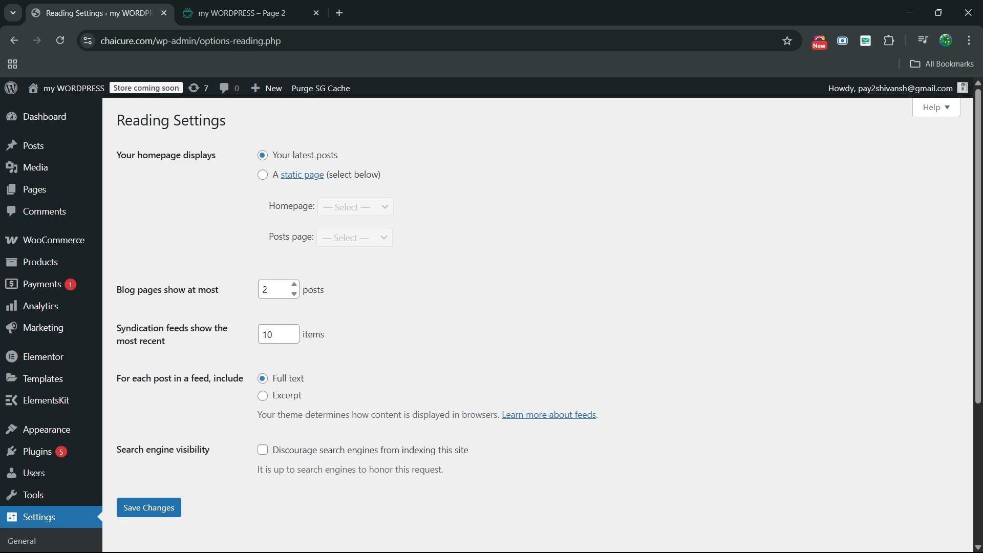
drag(277, 290, 242, 297)
click(242, 297)
- Make the homepage display a static page, with Home as homepage and Our Story as posts page, and save the changes
click(263, 176)
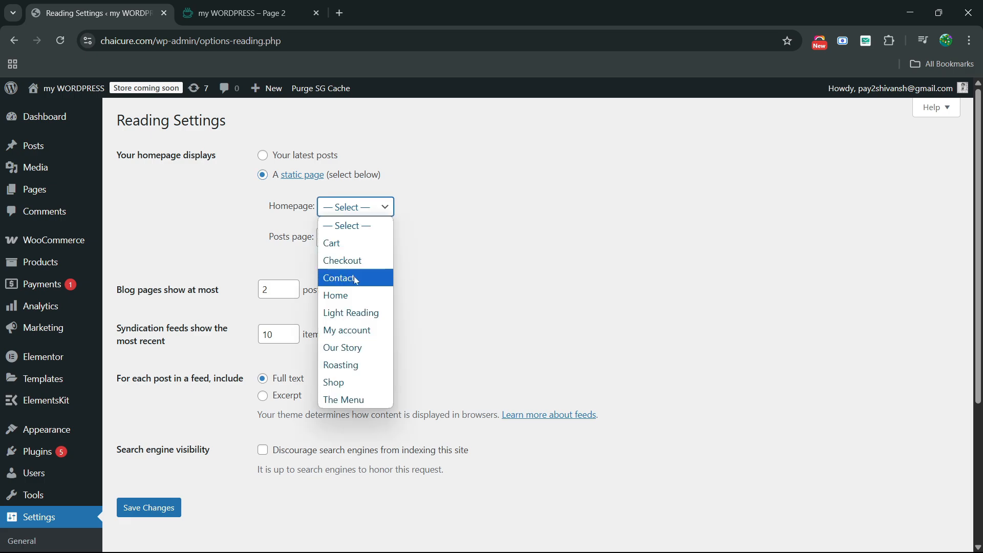
click(358, 299)
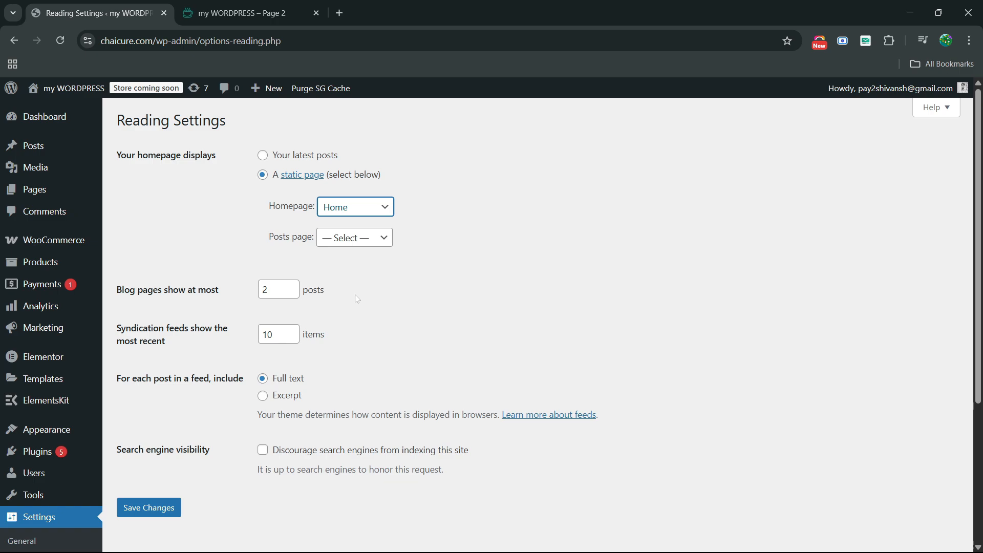
click(358, 235)
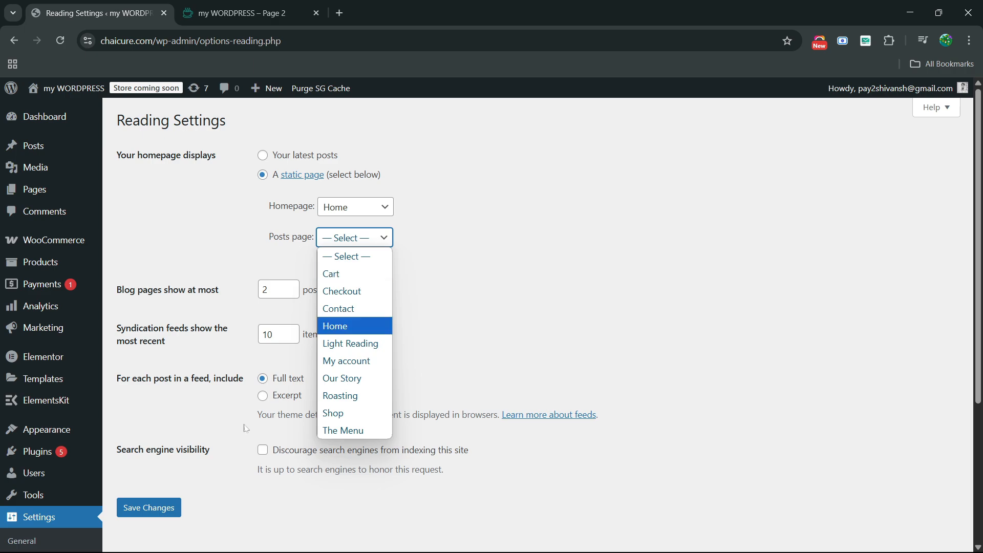
click(344, 379)
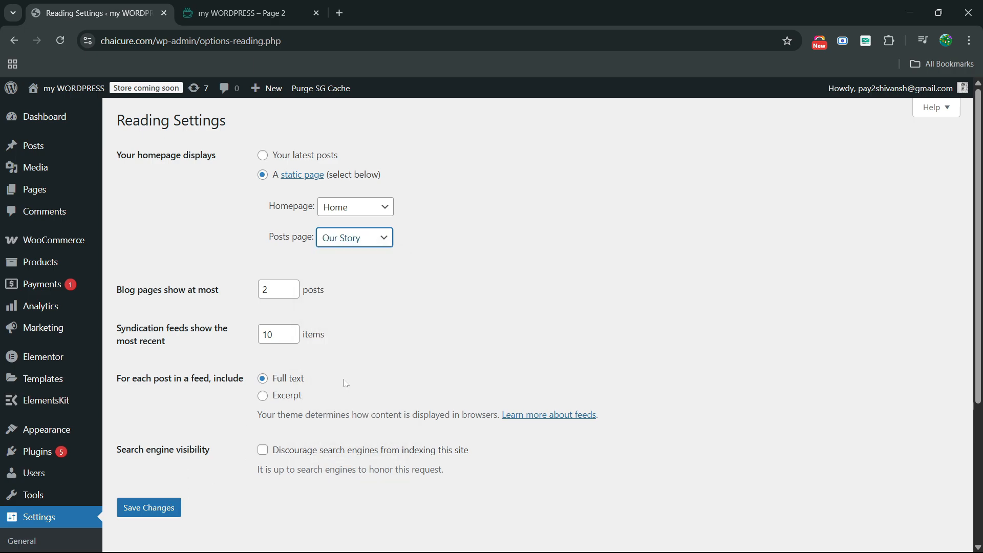
click(173, 506)
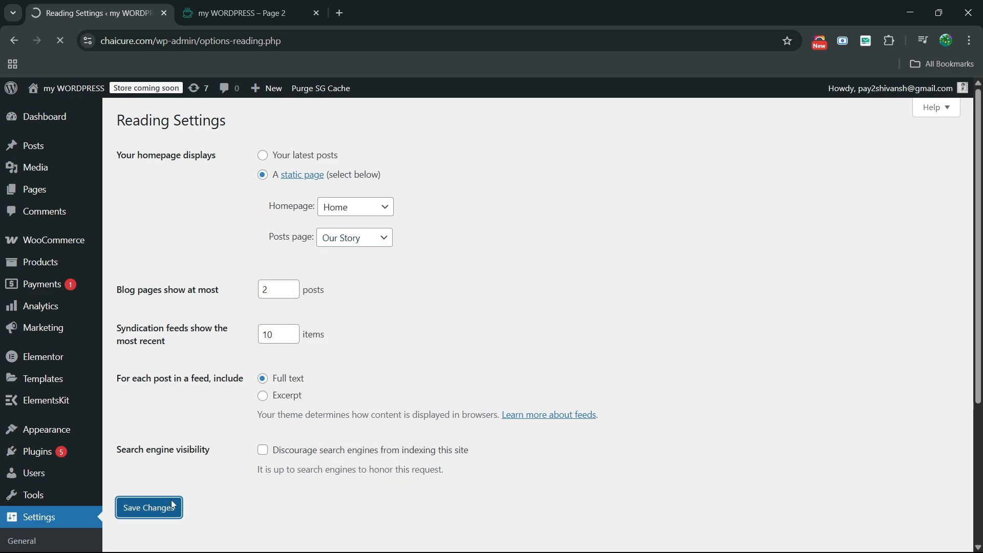
- Reload the site's front end and examine the homepage content
key(ctrl+Tab)
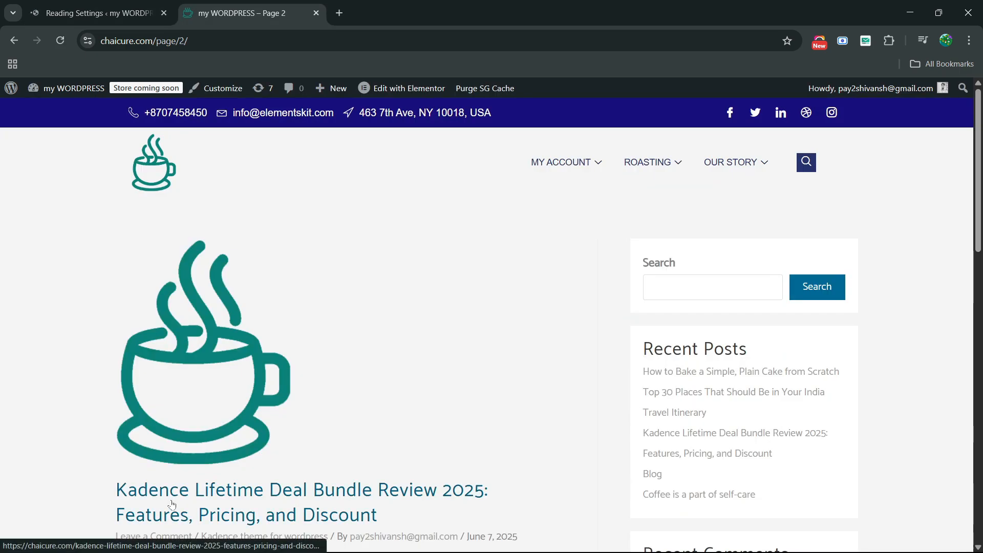
key(F5)
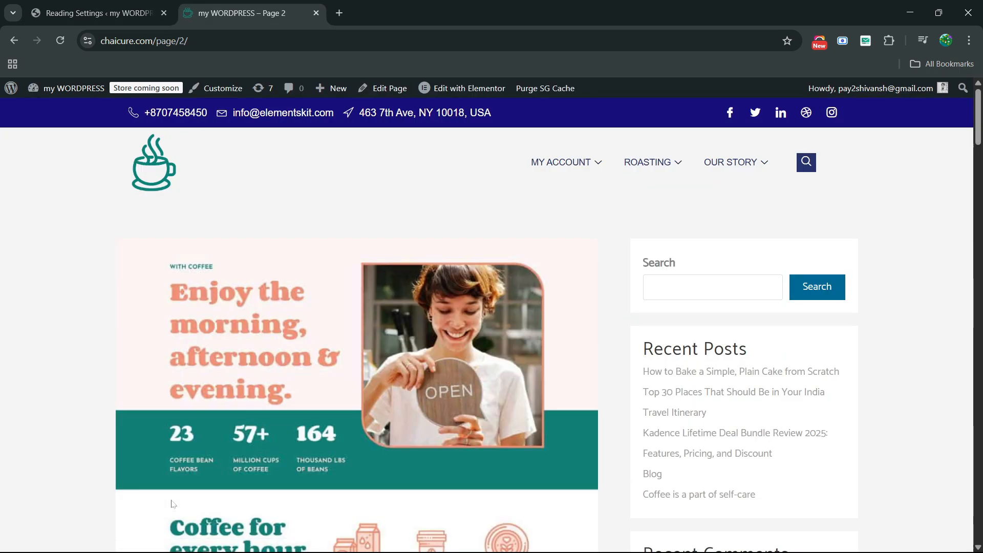
scroll(172, 504, down, 15)
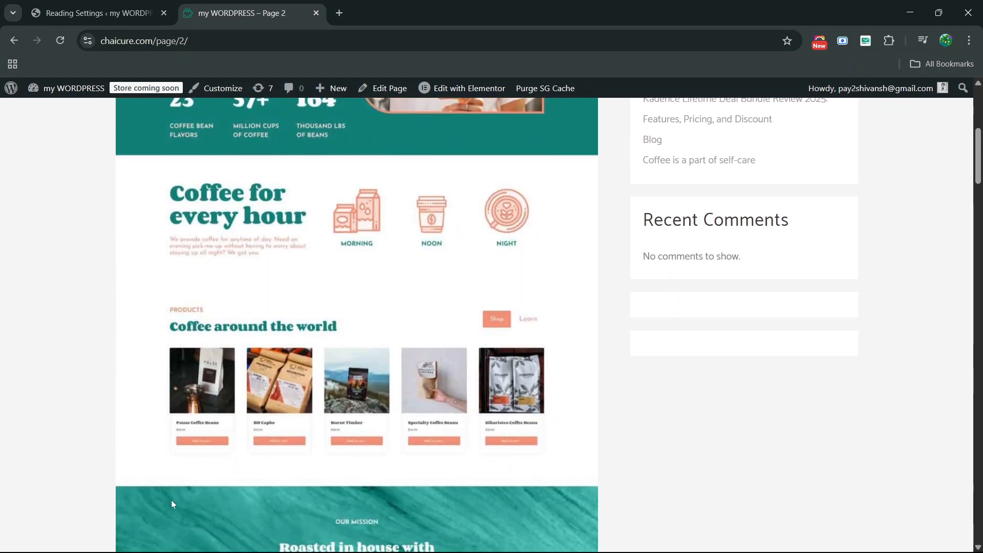
- Examine the rest of the static homepage on the site's front end, down to the footer
scroll(171, 501, down, 9)
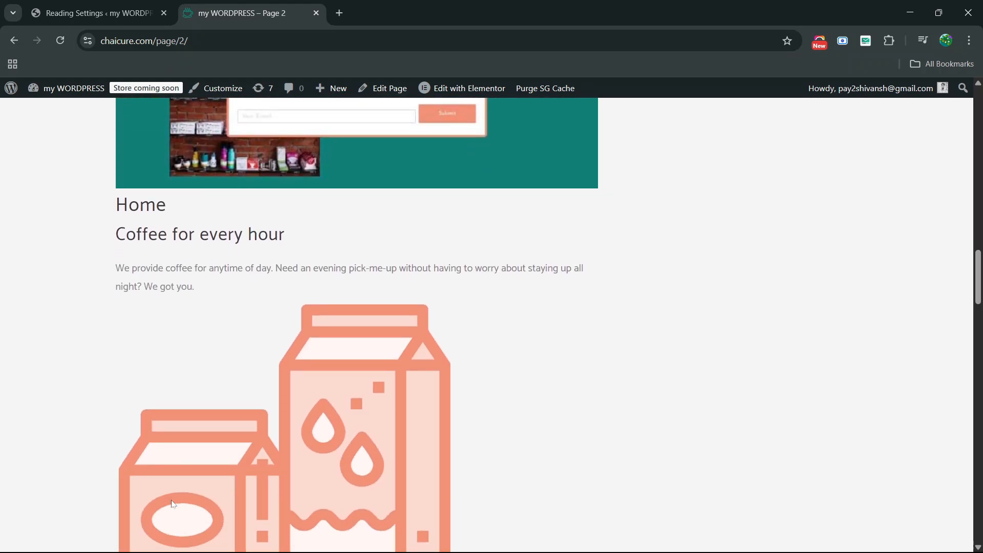
scroll(172, 504, down, 2)
scroll(172, 504, down, 14)
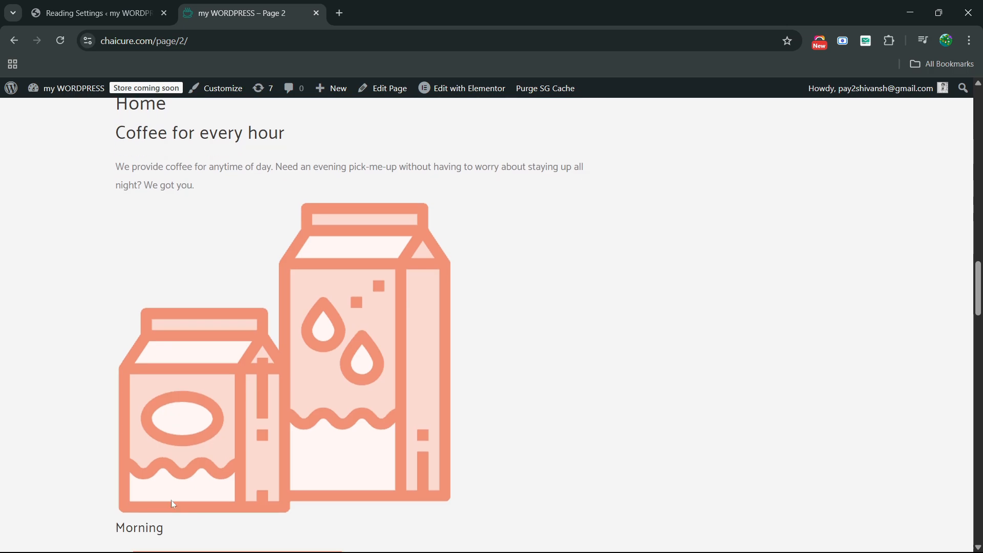
scroll(173, 504, down, 7)
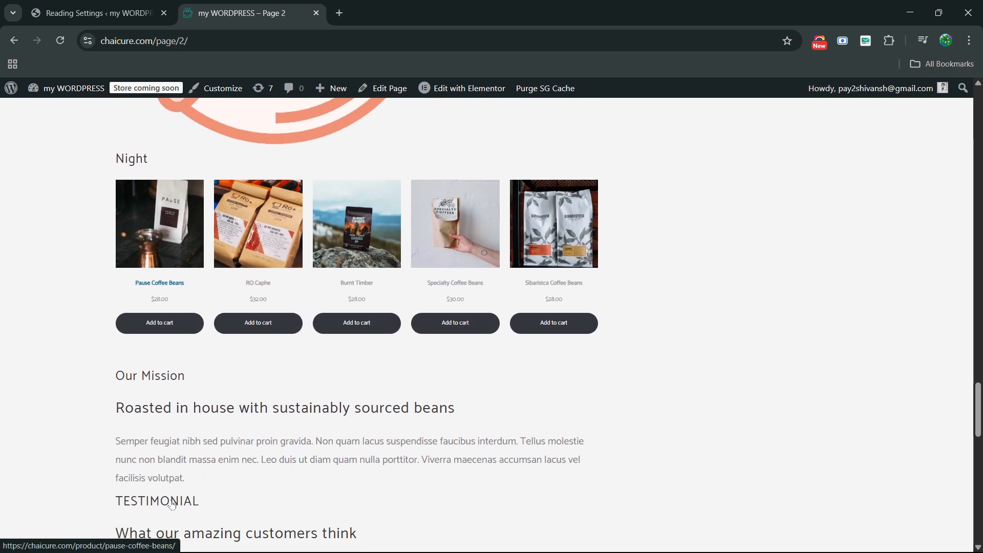
scroll(172, 504, down, 2)
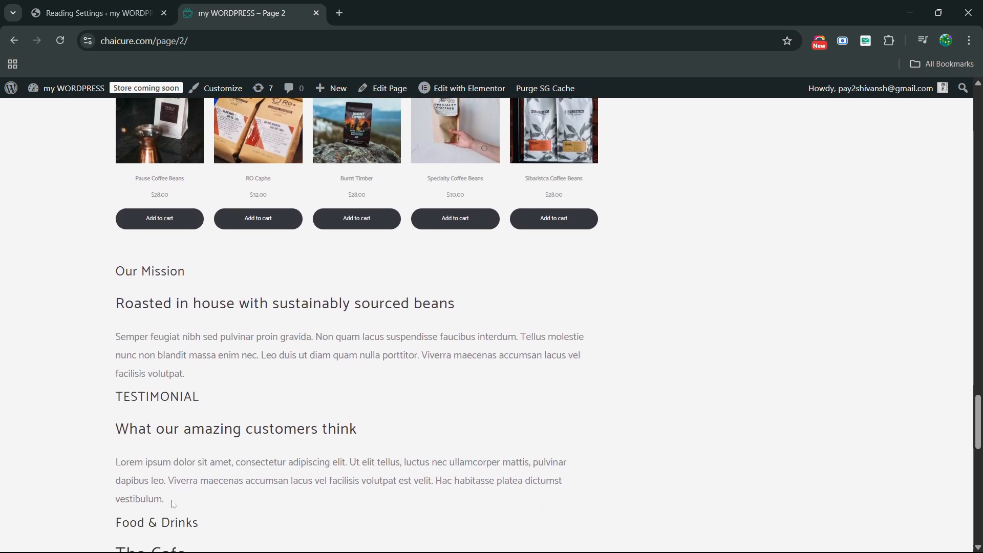
scroll(172, 504, down, 10)
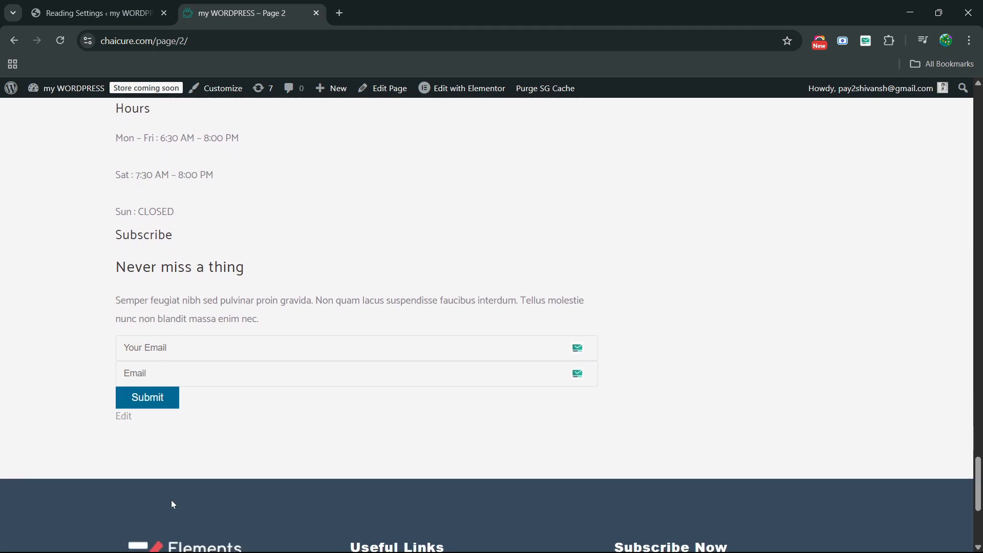
- In the Reading settings, make the homepage display the latest posts, limit blog pages to 5 posts, and save the changes
key(ctrl+shift+Tab)
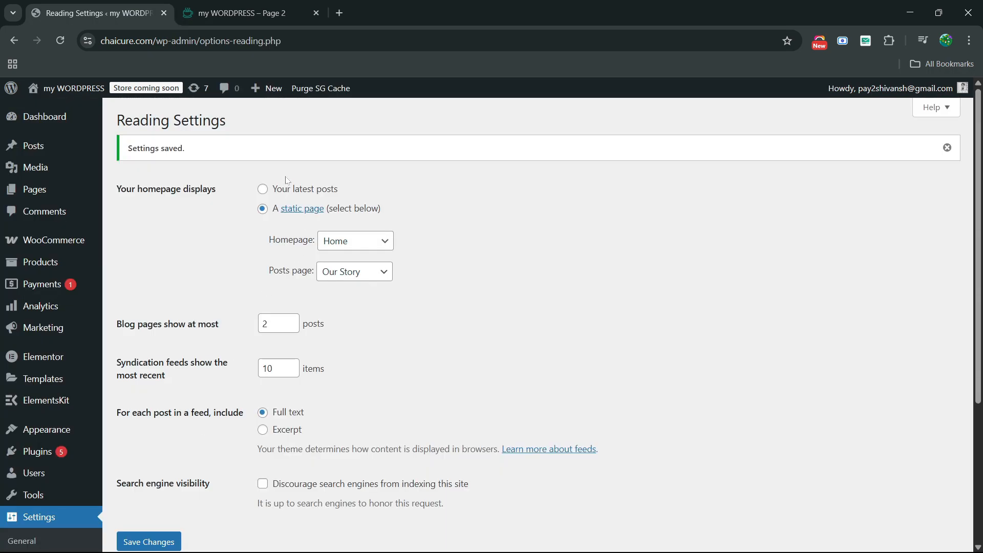
click(263, 190)
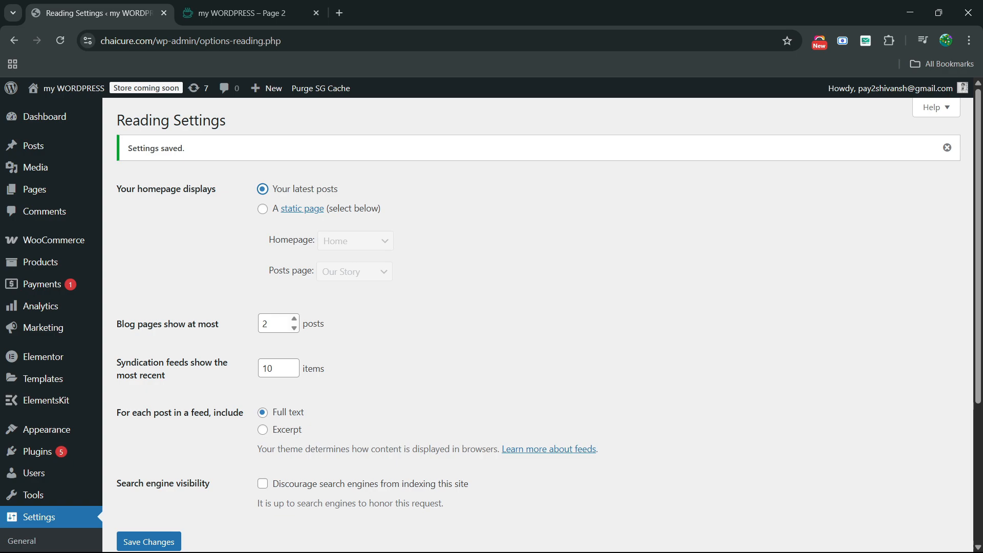
click(240, 324)
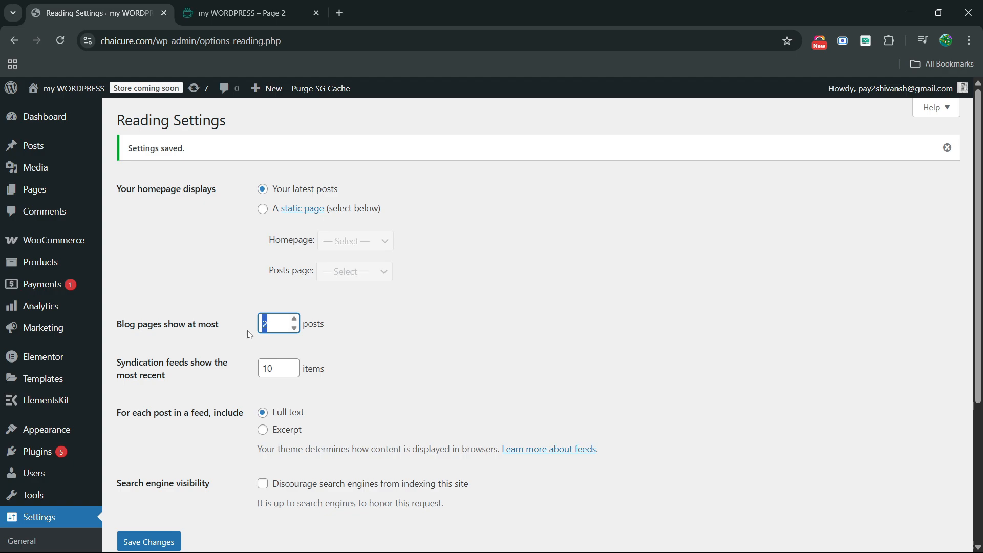
text(5)
scroll(249, 335, down, 2)
click(163, 457)
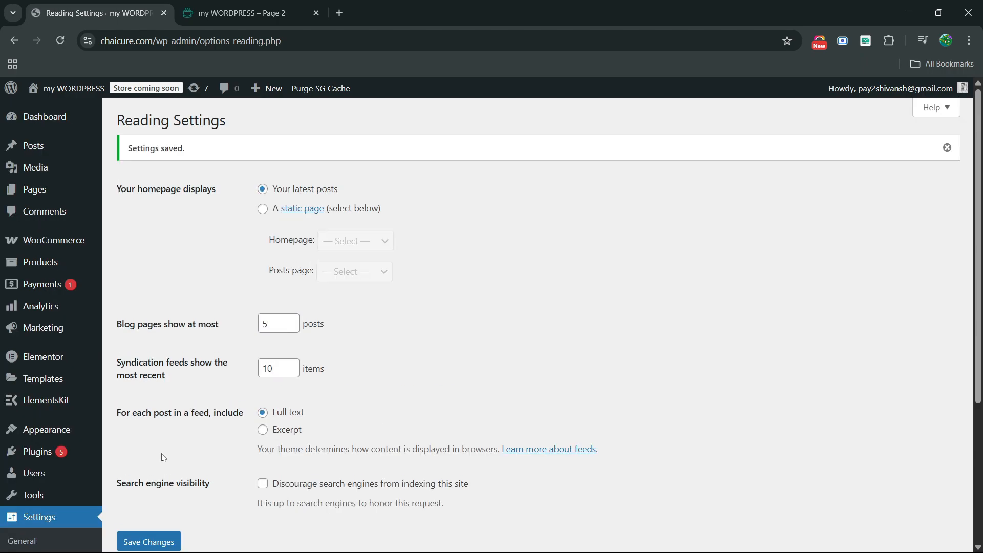
- Reload page 2 of the blog on the front end and examine its post entries and pagination links
click(284, 4)
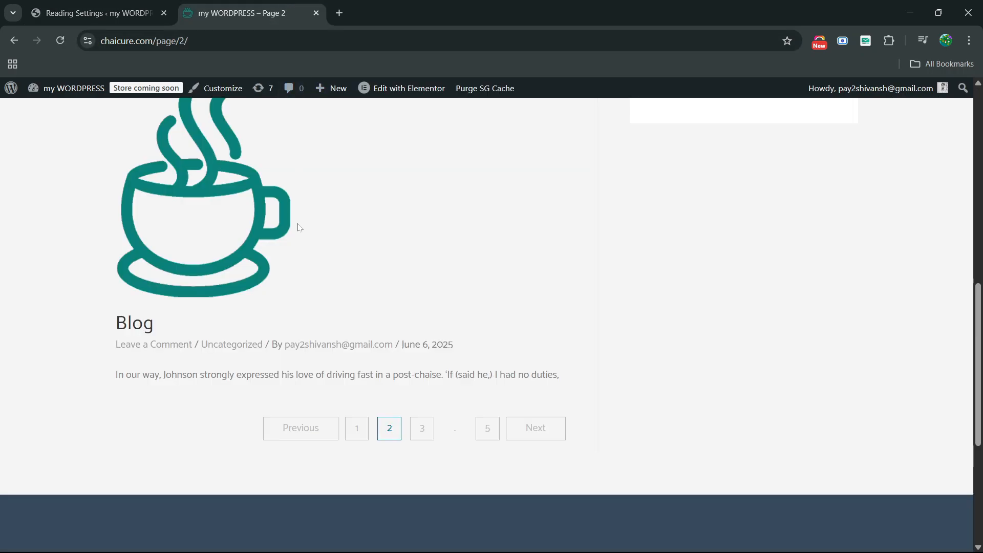
key(F5)
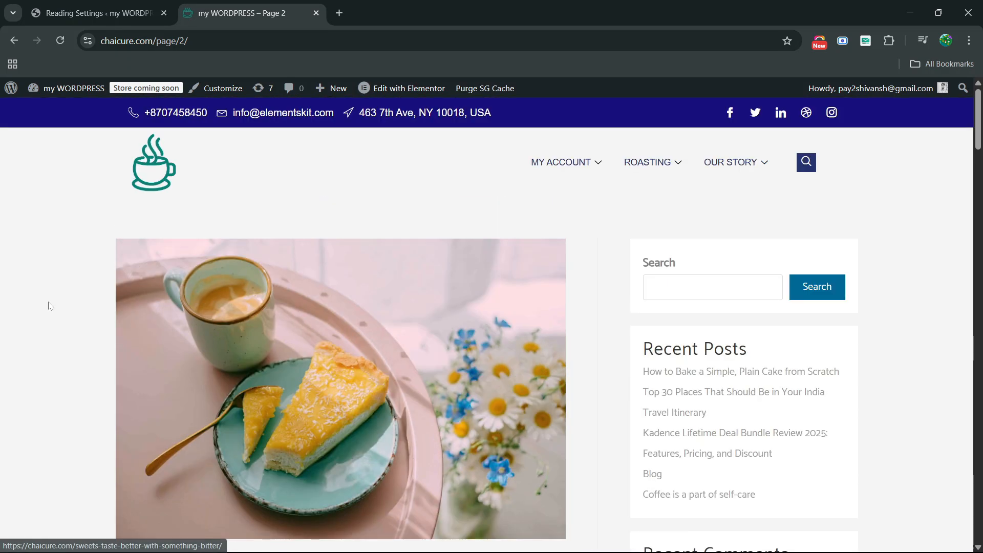
scroll(48, 306, down, 3)
scroll(49, 306, down, 10)
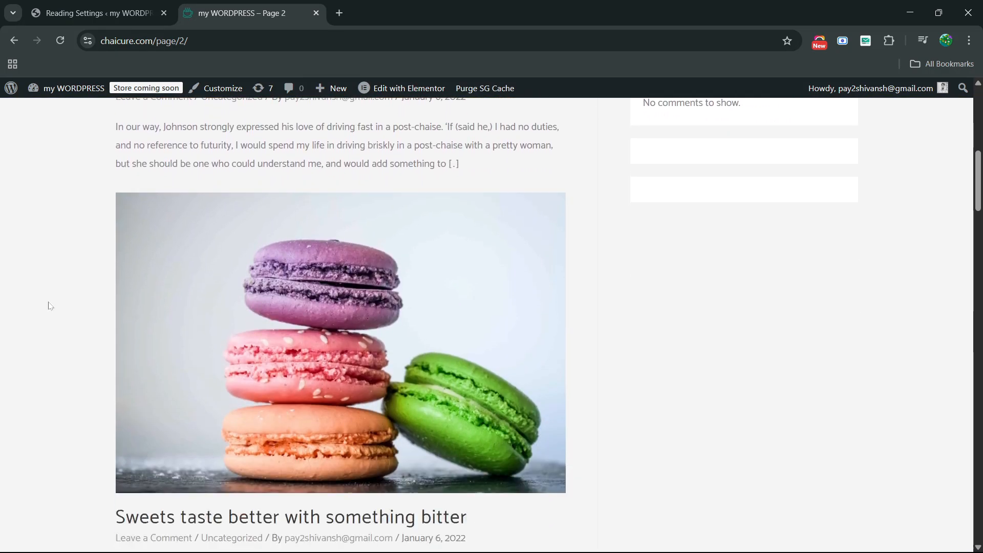
scroll(51, 306, down, 8)
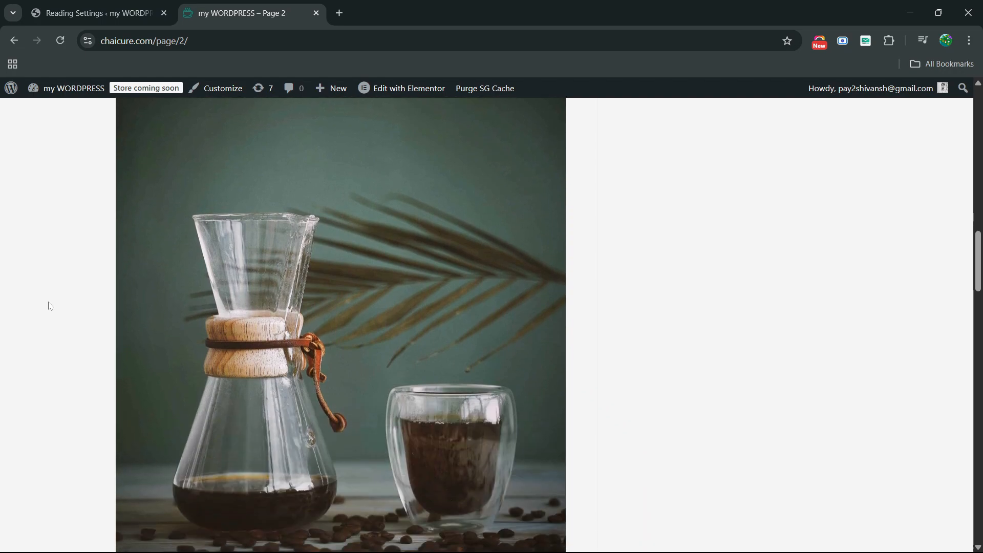
scroll(51, 307, up, 11)
scroll(49, 305, up, 13)
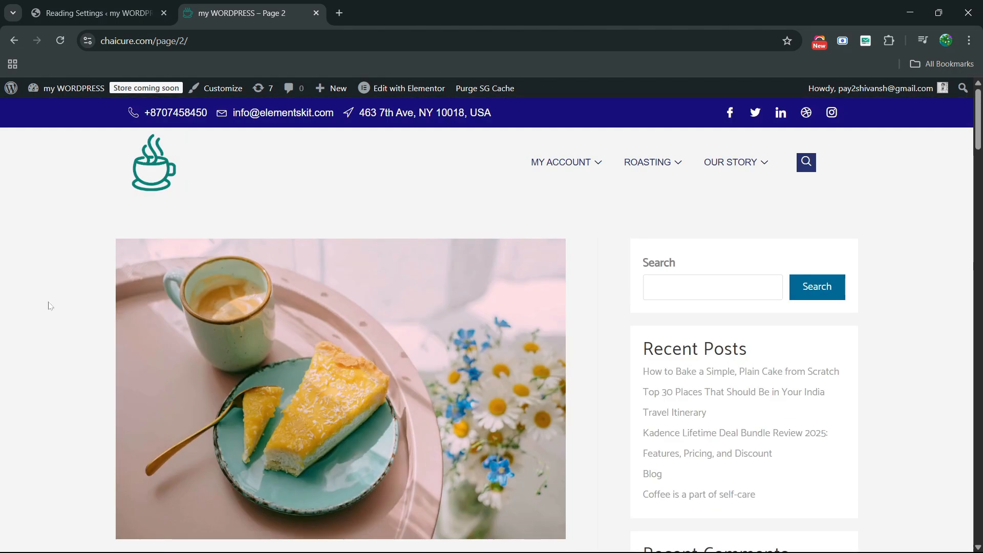
scroll(48, 306, down, 8)
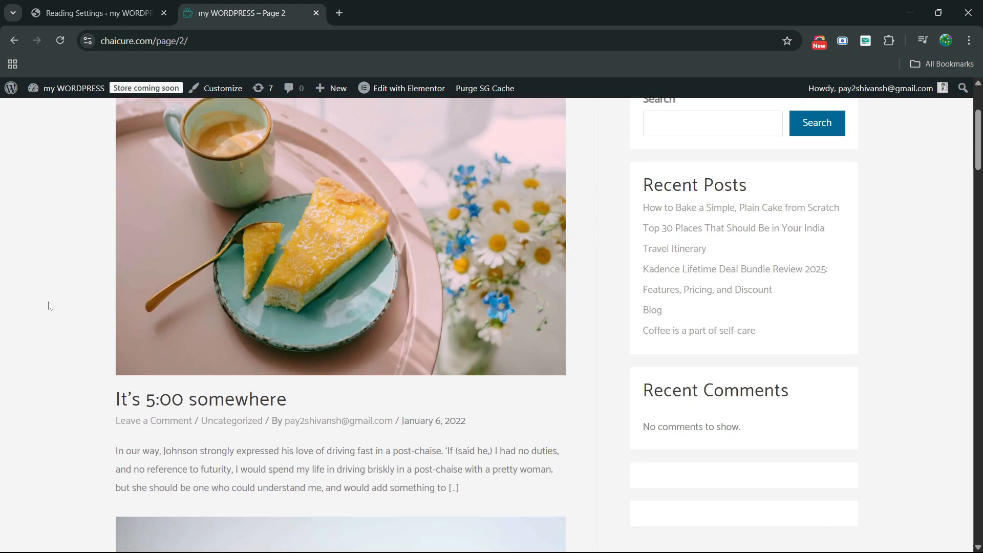
scroll(50, 305, down, 12)
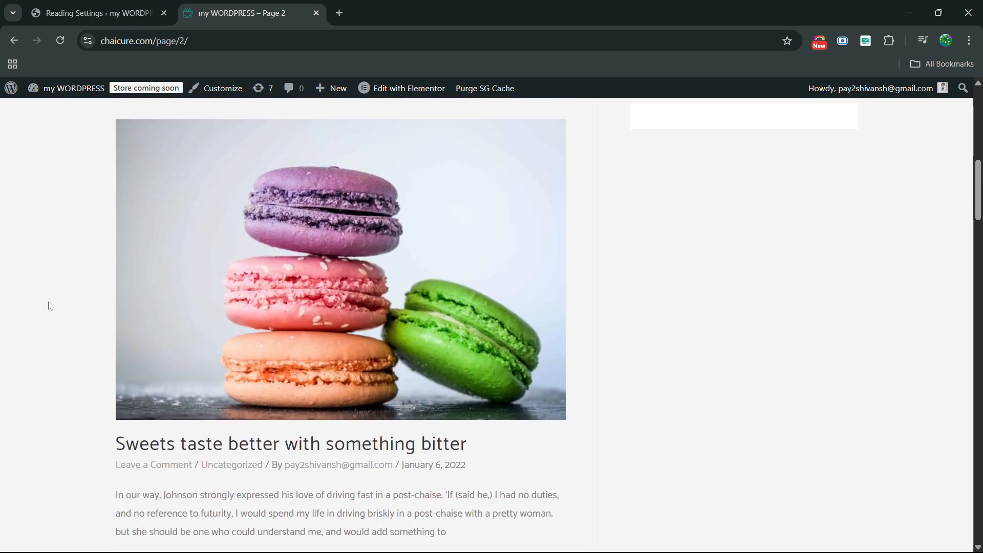
scroll(50, 306, down, 20)
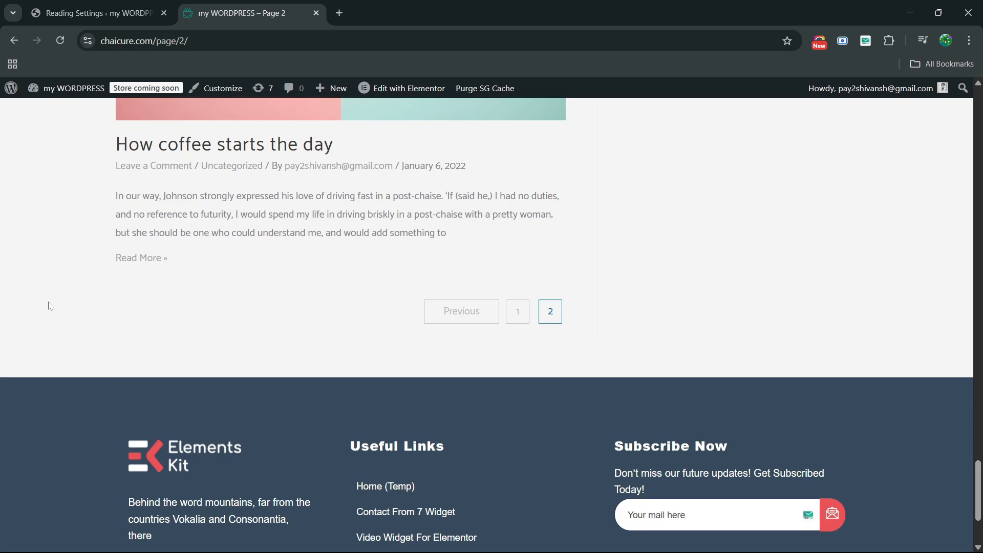
- Open page 1 of the blog from the pagination and inspect its posts and page links down to the footer
click(514, 316)
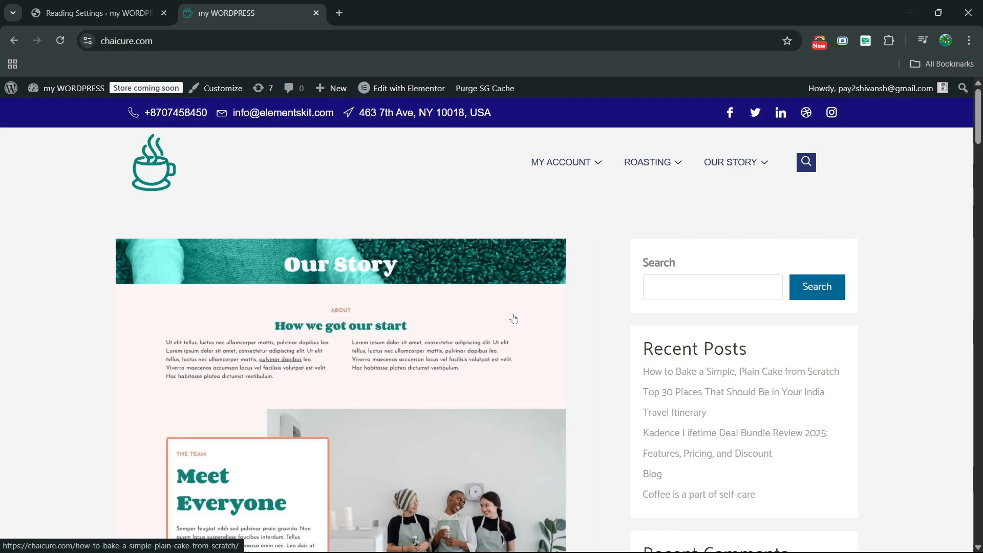
scroll(70, 335, down, 15)
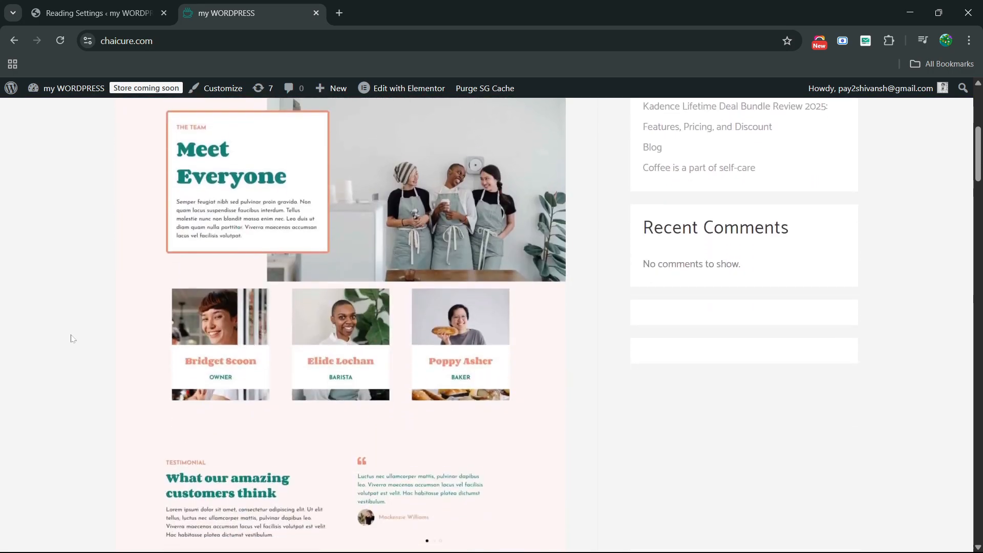
scroll(71, 338, down, 18)
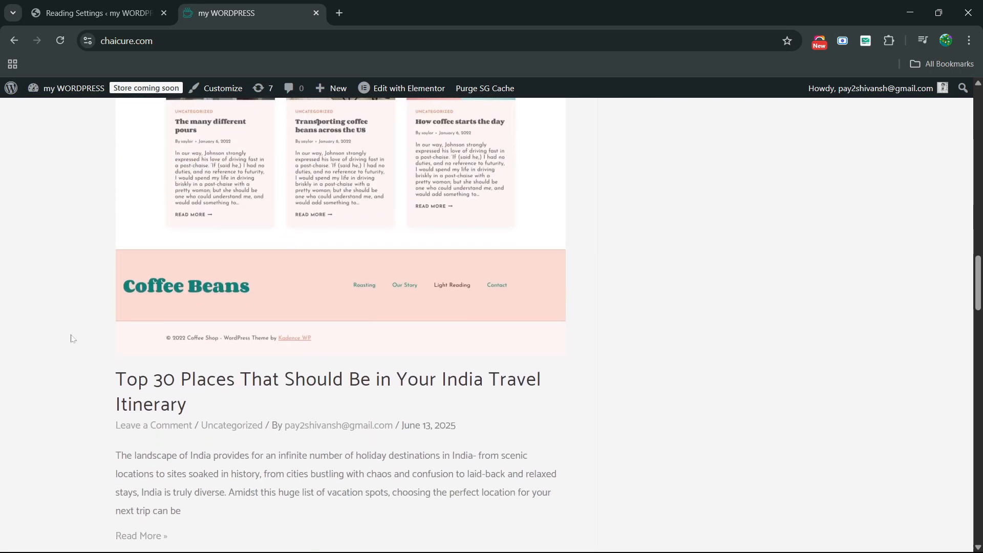
scroll(72, 338, down, 20)
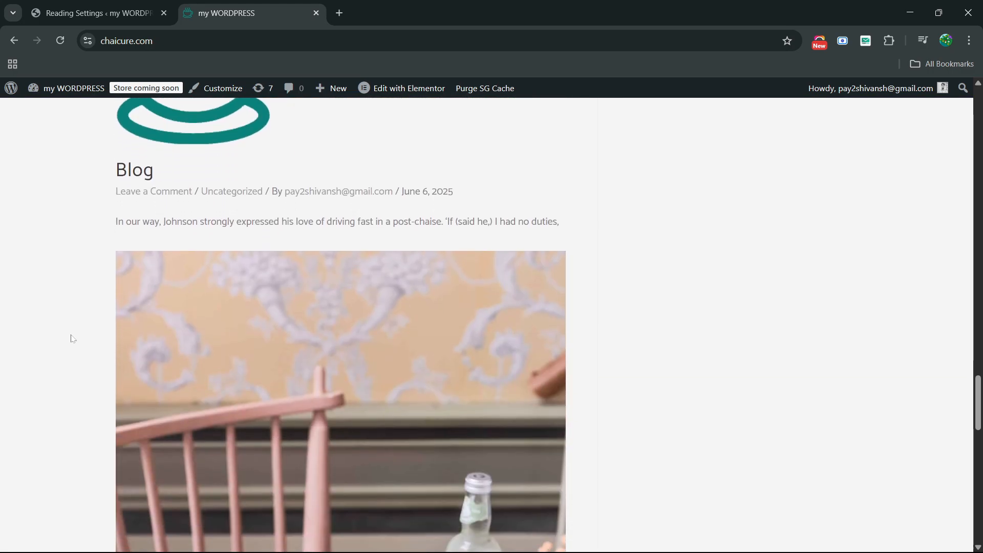
scroll(73, 339, down, 8)
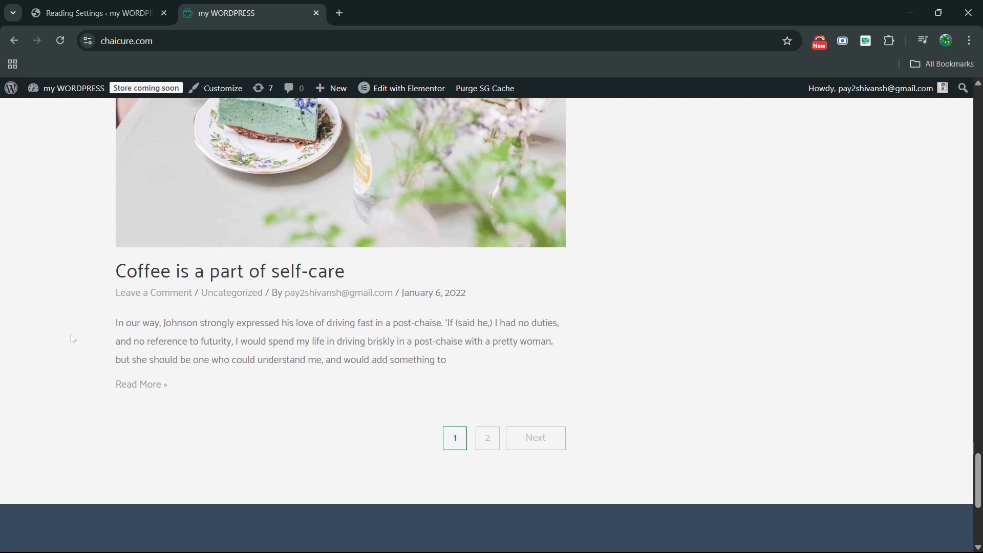
scroll(72, 338, down, 4)
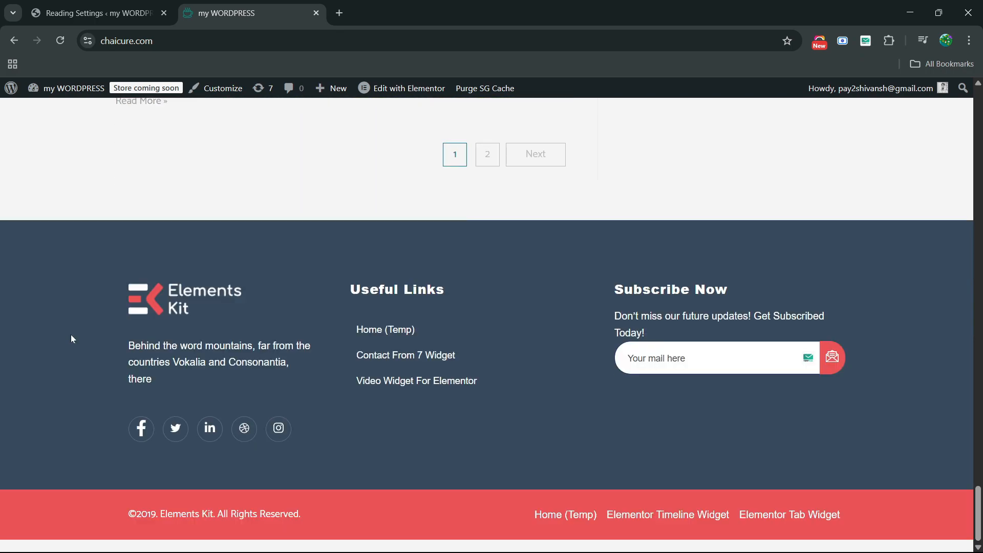
scroll(72, 338, up, 10)
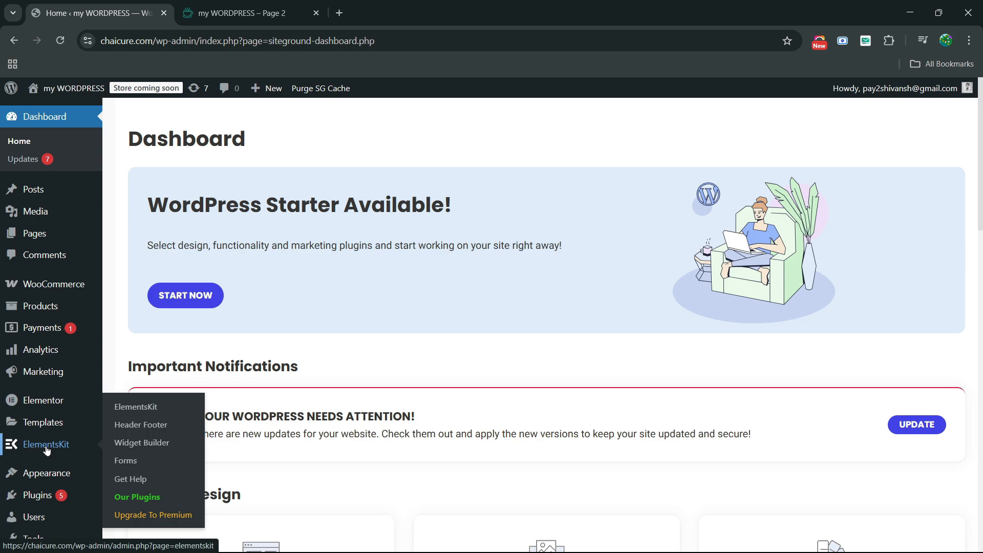
- Open the Reading settings from the admin dashboard, check the blog pages post limit, and return to the site's front end
scroll(61, 477, down, 2)
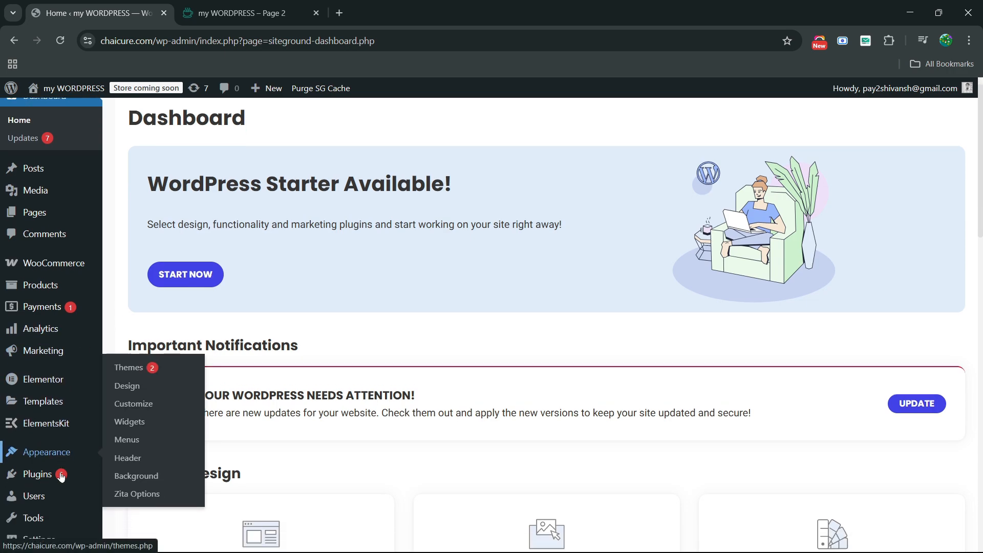
scroll(61, 476, down, 4)
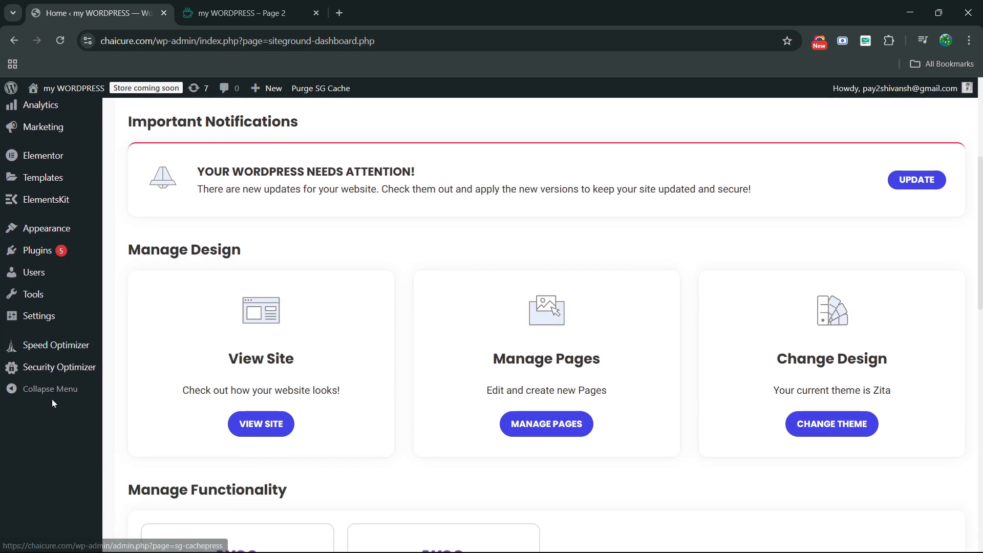
mouse_move(27, 317)
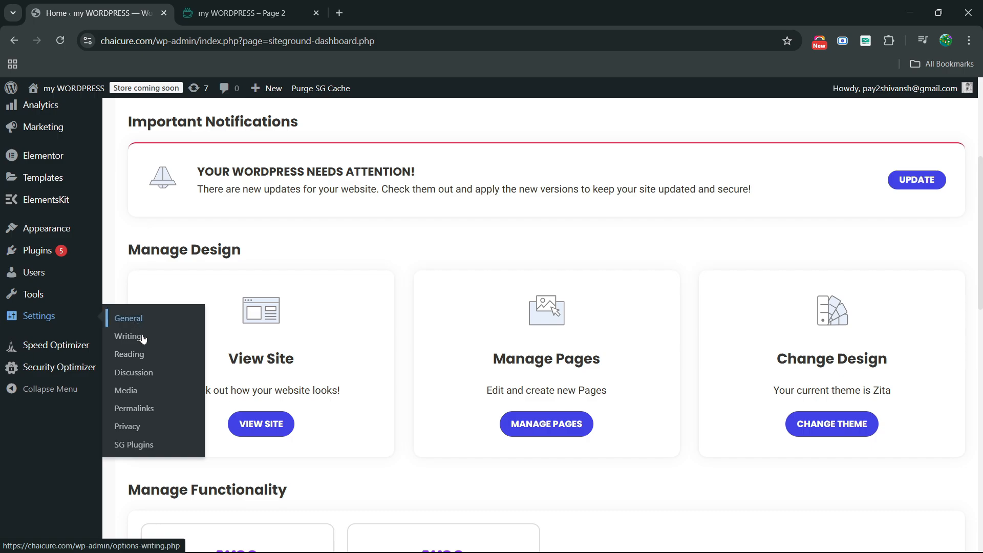
click(151, 355)
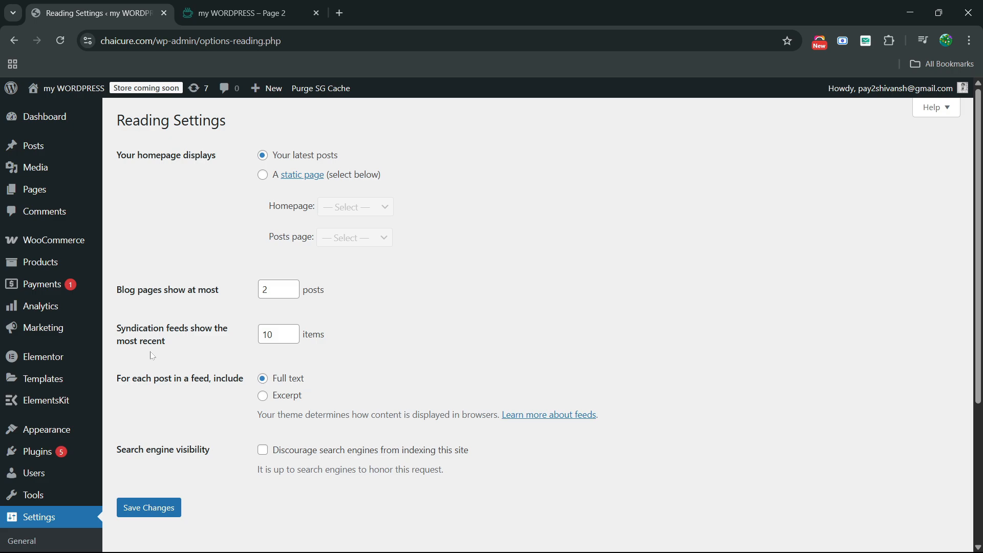
click(276, 290)
drag(276, 290, 242, 297)
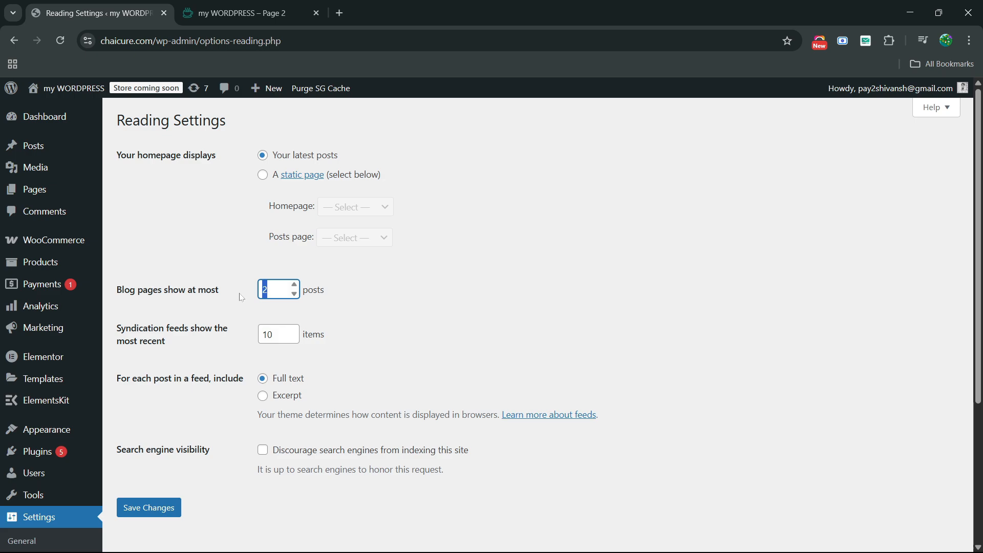
key(ctrl+Tab)
scroll(72, 336, up, 8)
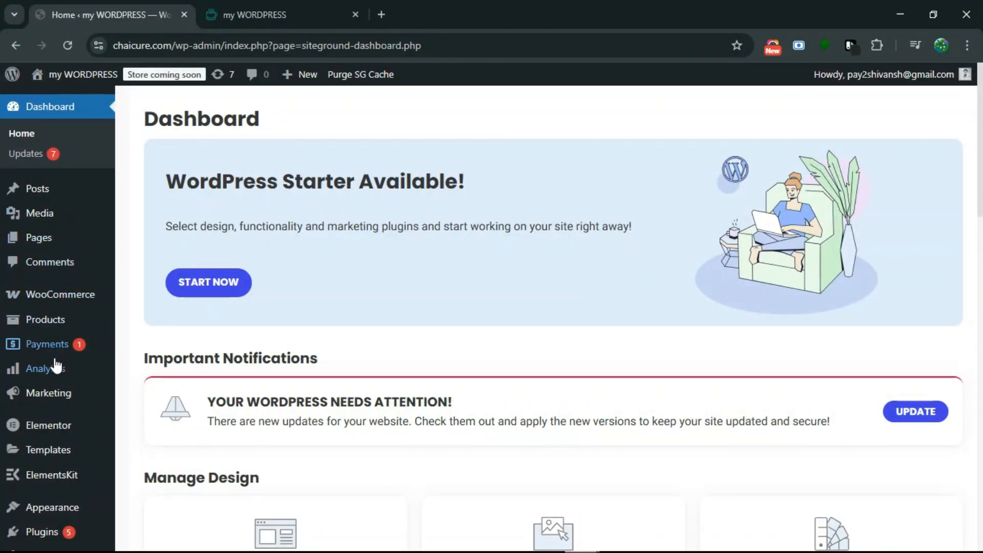
- Set the maximum number of posts per blog page to 3 in the Reading settings and save the changes
scroll(64, 477, down, 2)
mouse_move(60, 488)
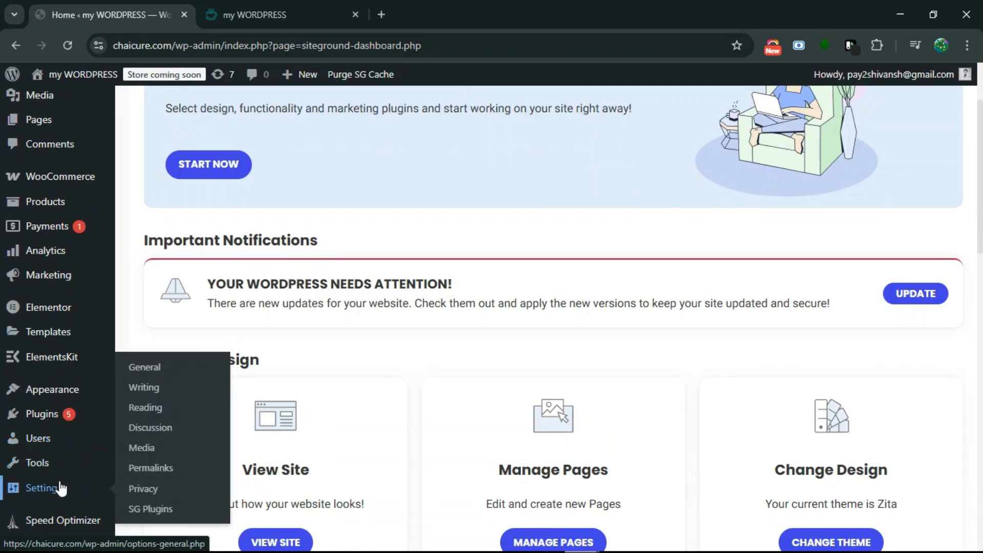
click(137, 408)
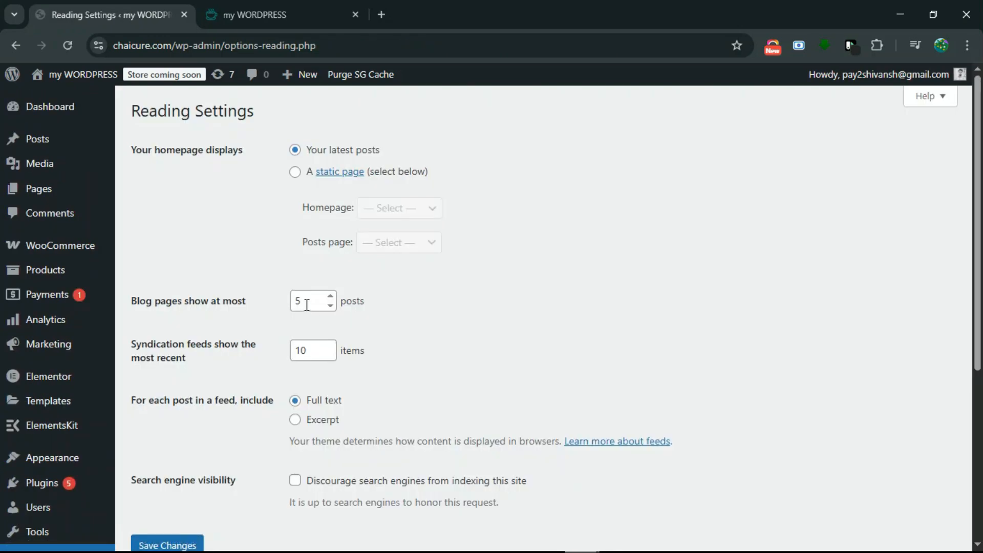
drag(307, 305, 291, 301)
text(3)
scroll(289, 301, down, 2)
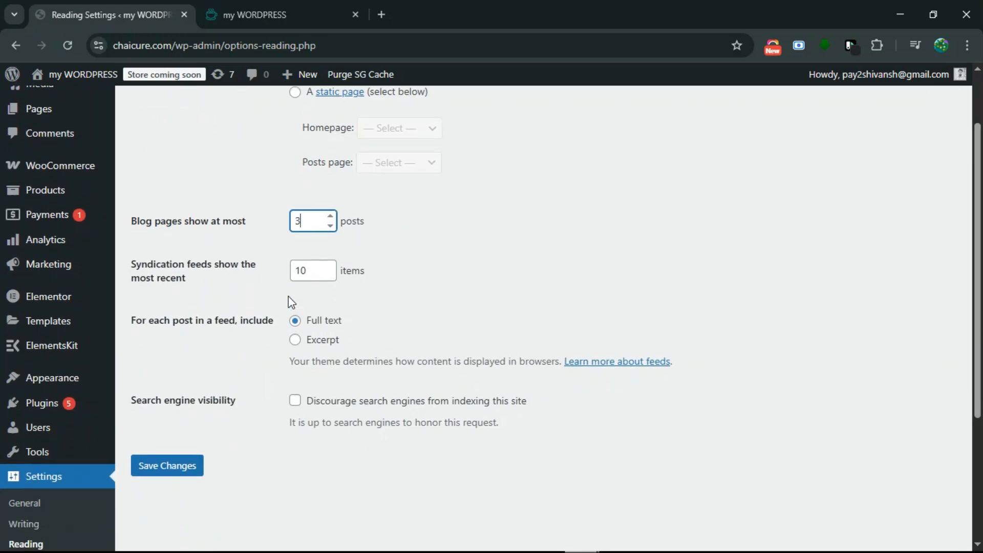
click(171, 464)
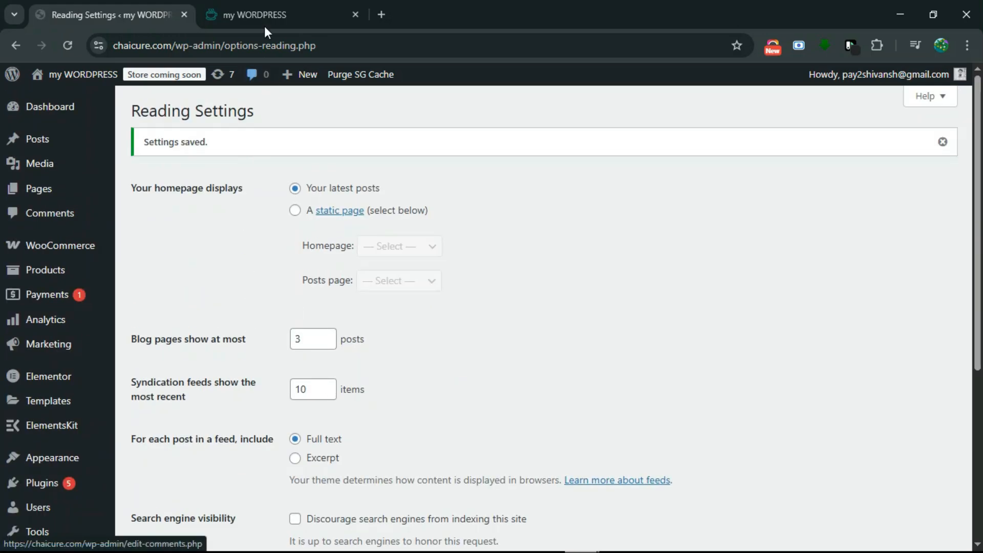
- Return to the site's front end and examine the blog posts and pagination links down to the footer
click(271, 9)
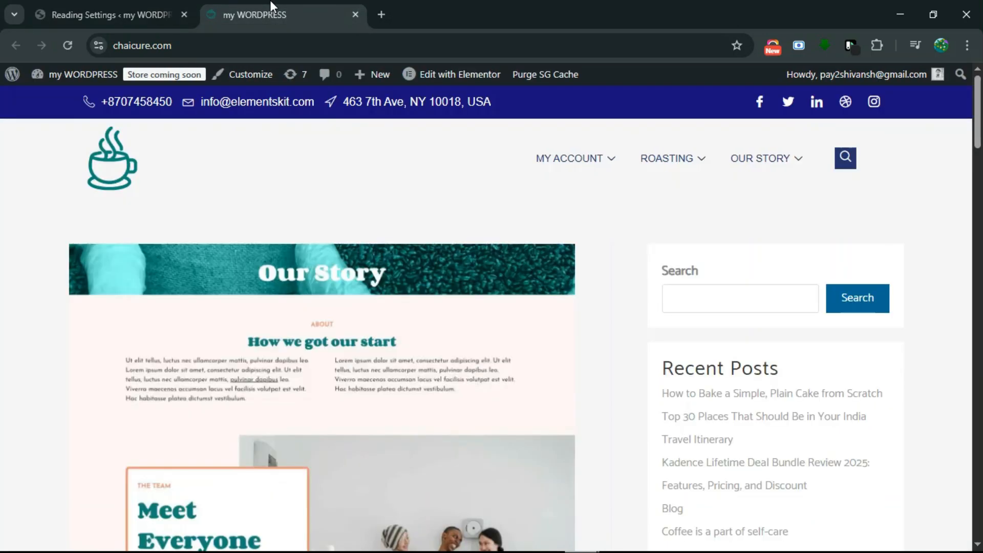
scroll(139, 321, down, 10)
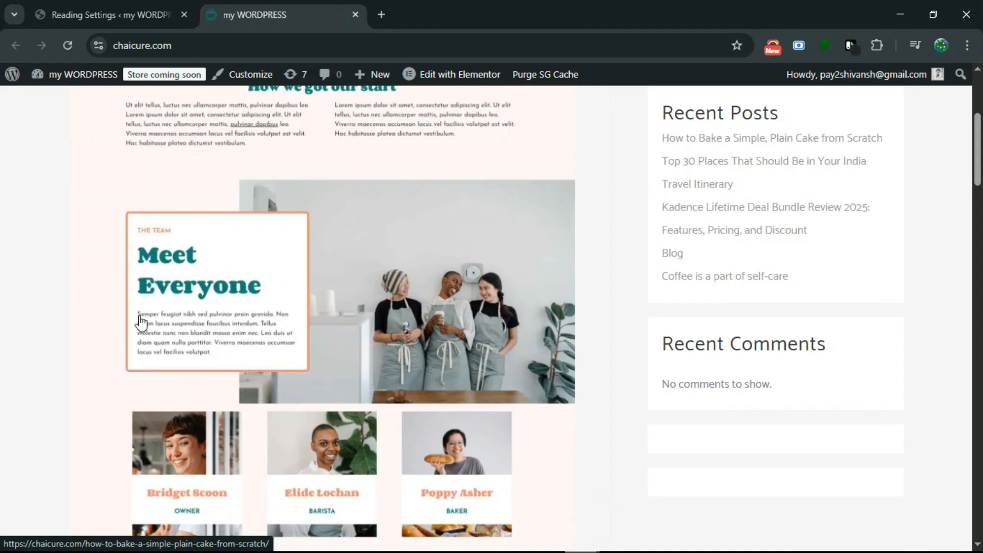
scroll(139, 321, down, 15)
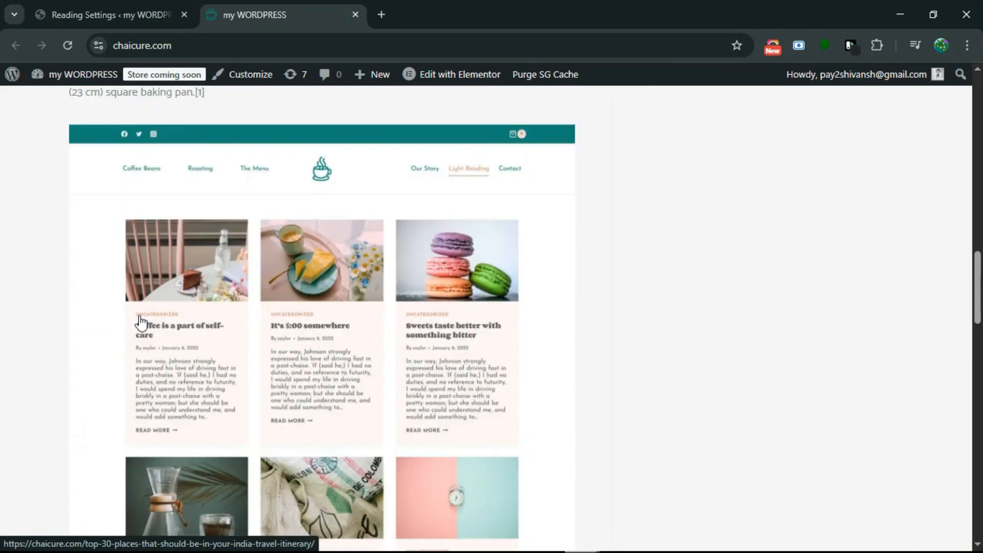
scroll(140, 322, down, 10)
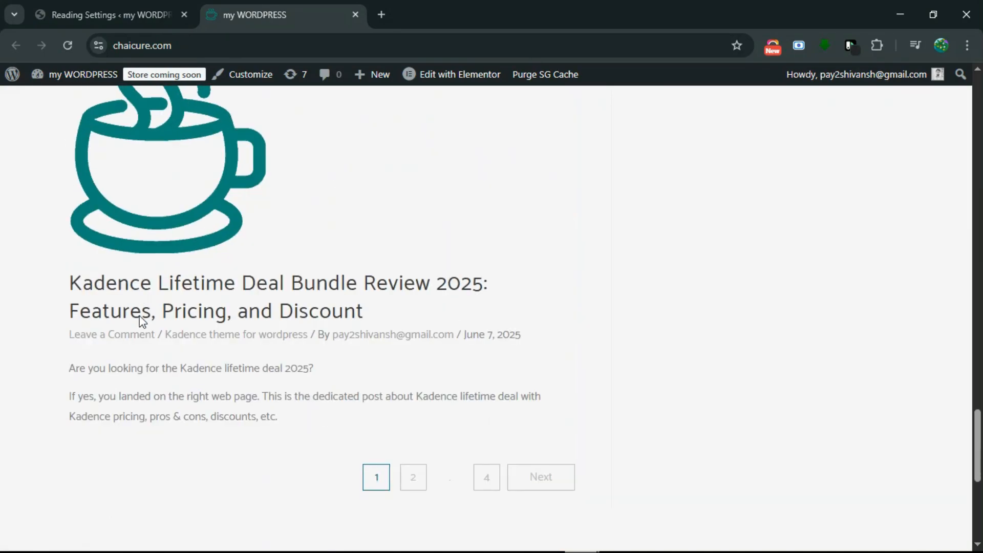
scroll(139, 321, down, 1)
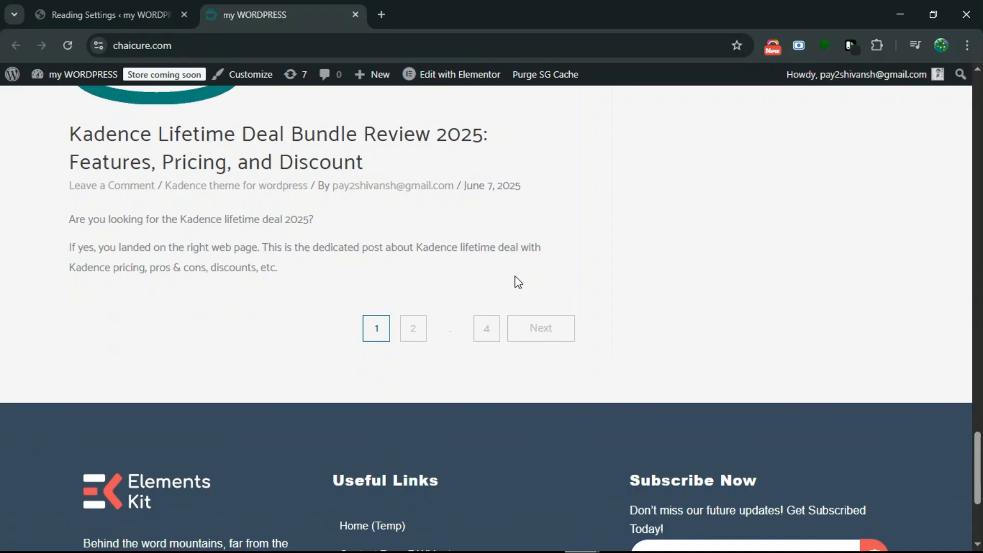
scroll(297, 271, up, 15)
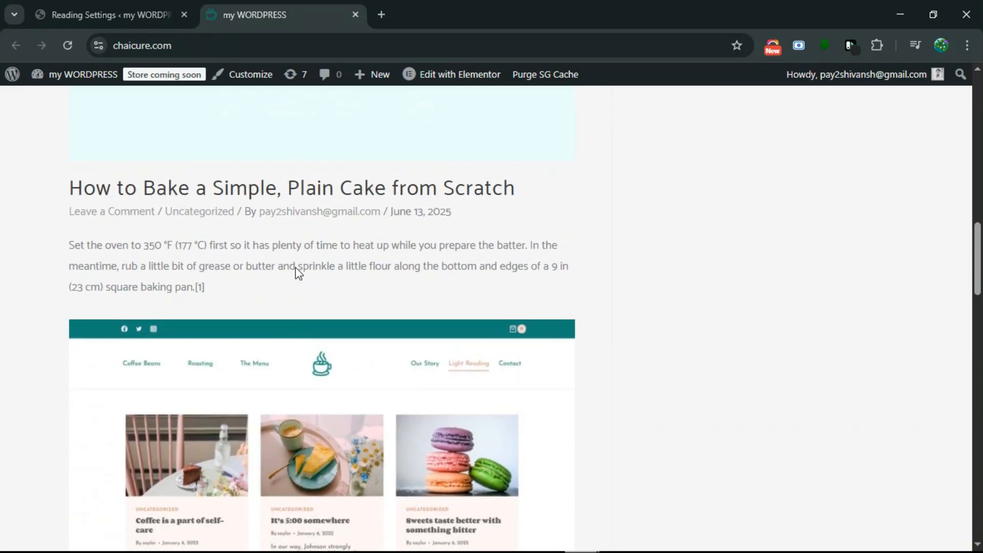
scroll(297, 267, up, 5)
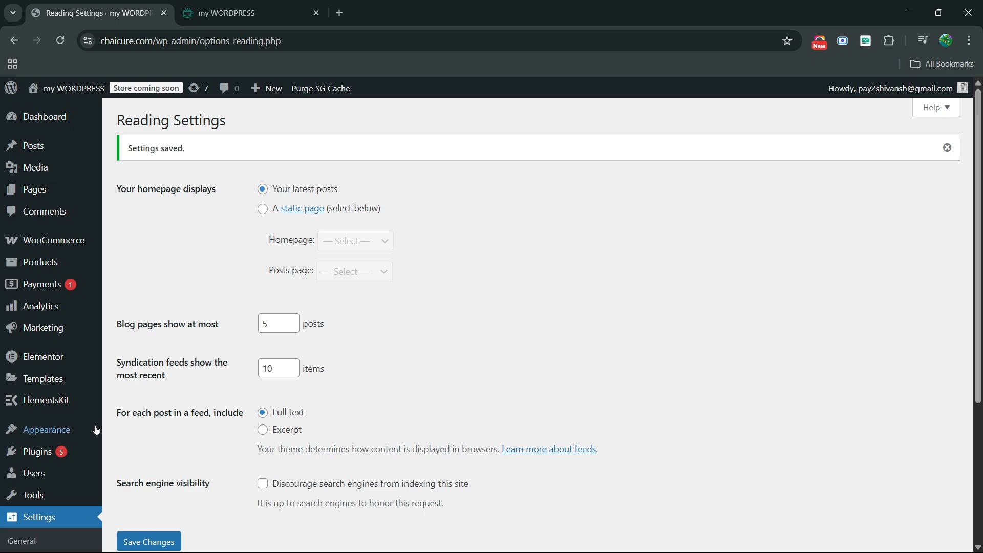
- Open the Zita theme's Blog/Archive layout settings in the customizer and locate the Post Pagination setting
mouse_move(30, 429)
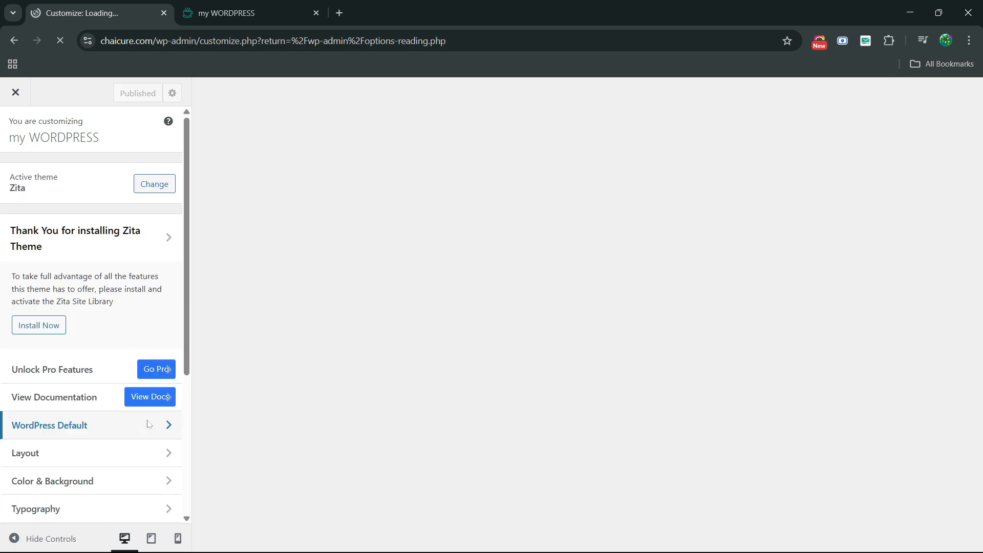
scroll(148, 424, down, 4)
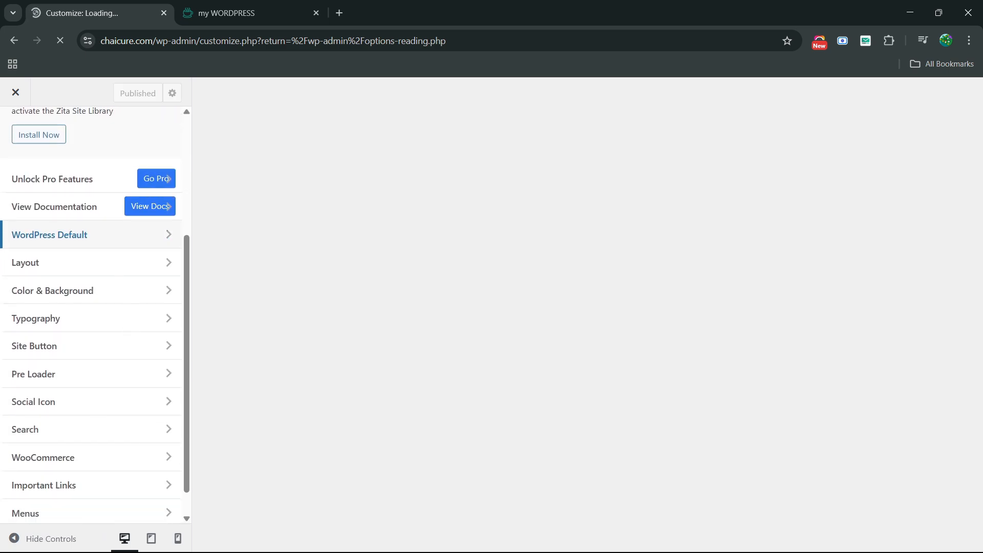
click(99, 264)
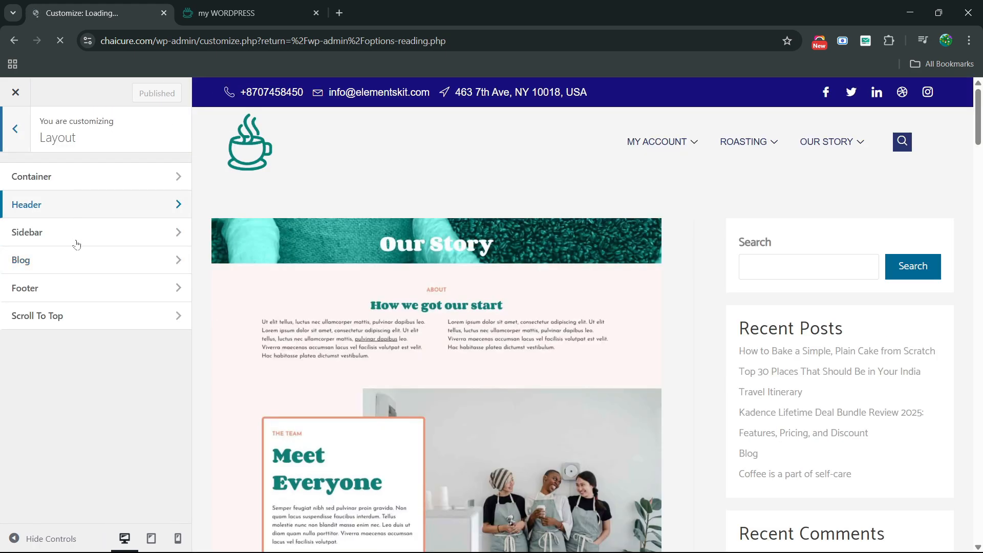
click(78, 272)
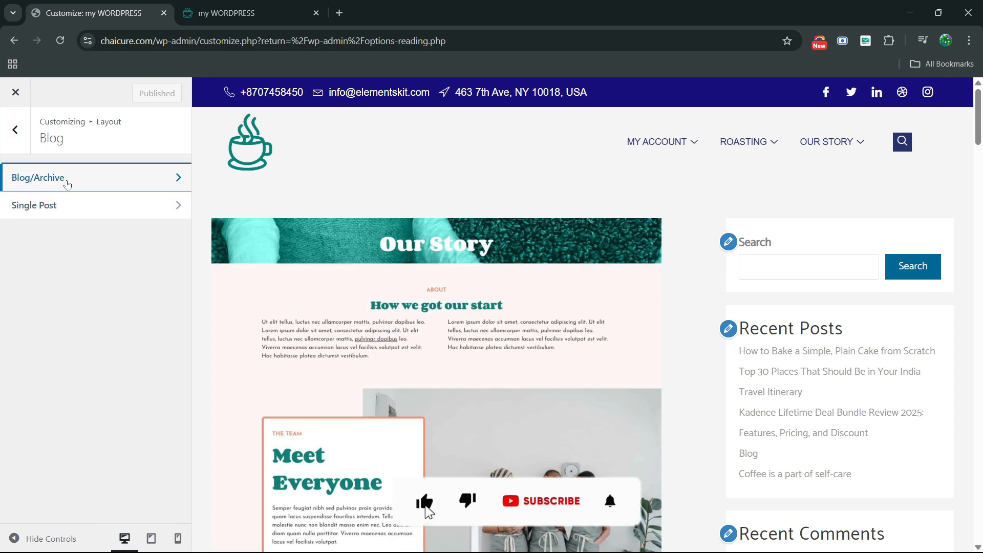
click(67, 184)
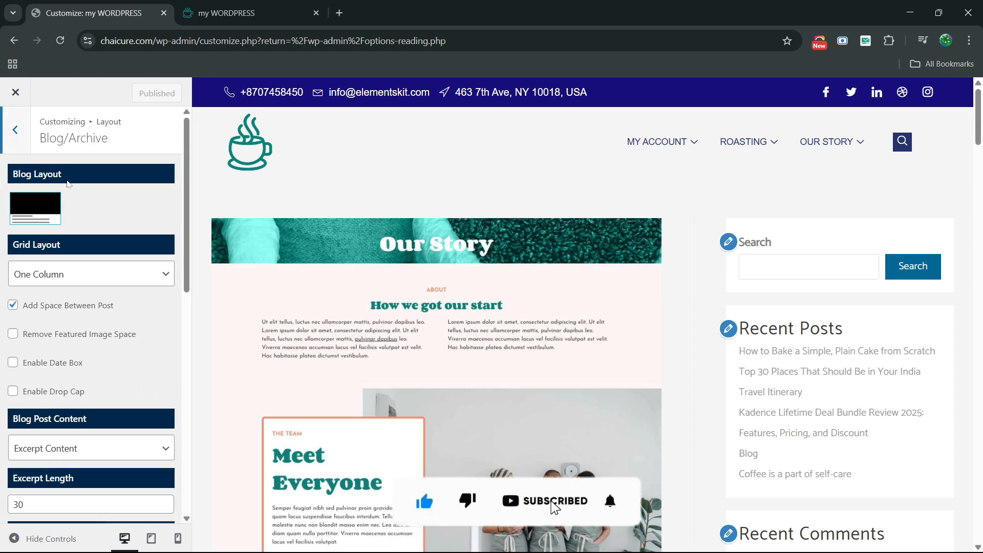
scroll(103, 350, down, 3)
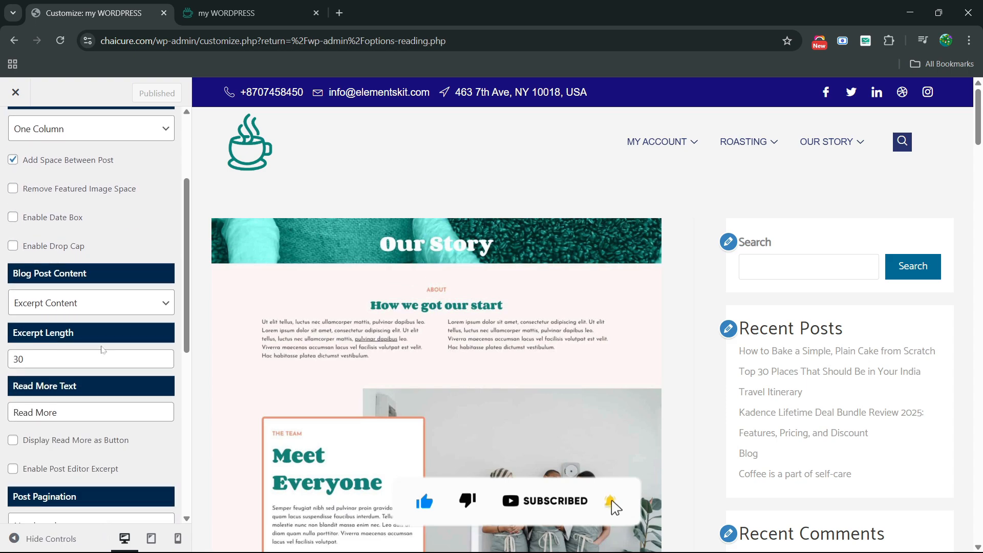
scroll(102, 350, down, 1)
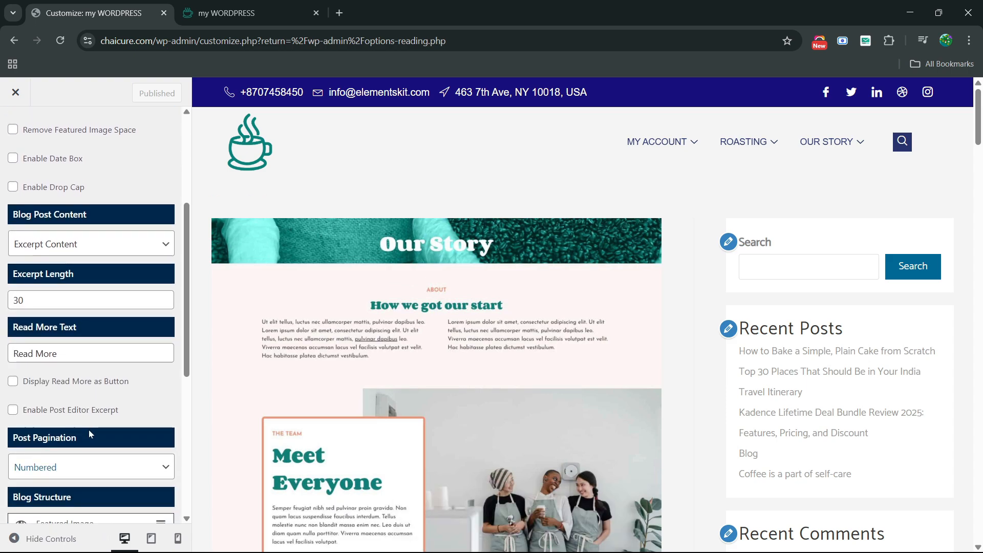
scroll(89, 434, down, 4)
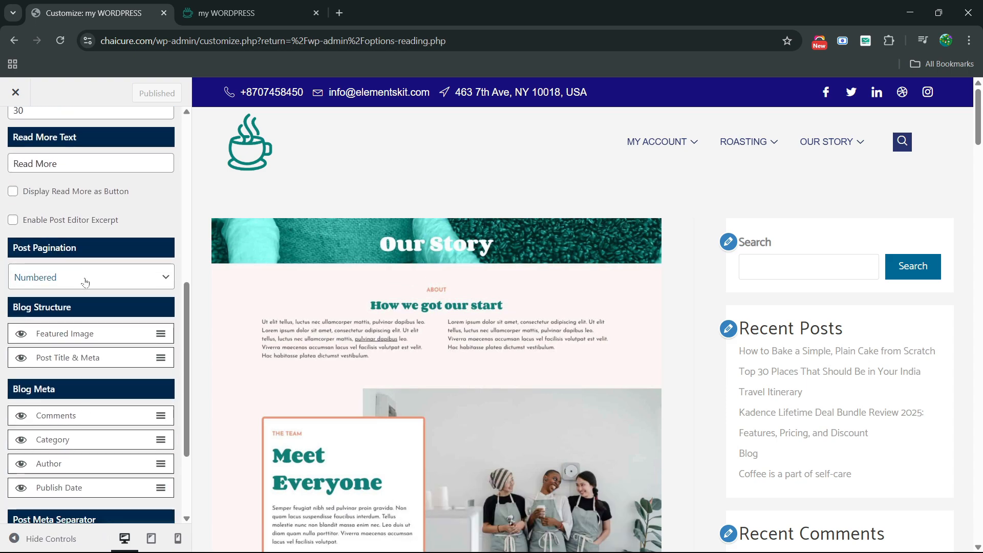
- Compare the blog preview's page links with the available Post Pagination styles, and close the customizer without changing anything
scroll(449, 328, down, 20)
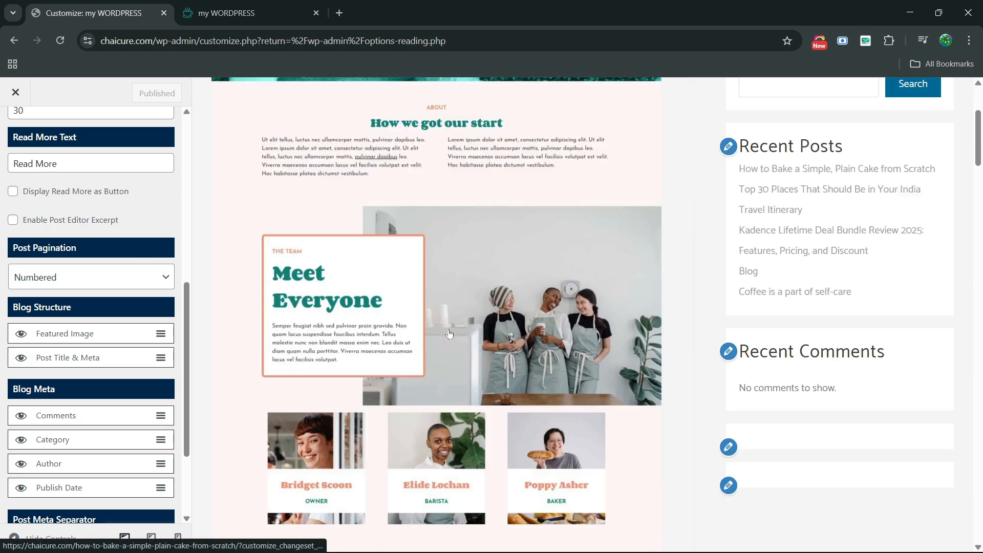
scroll(449, 330, down, 2)
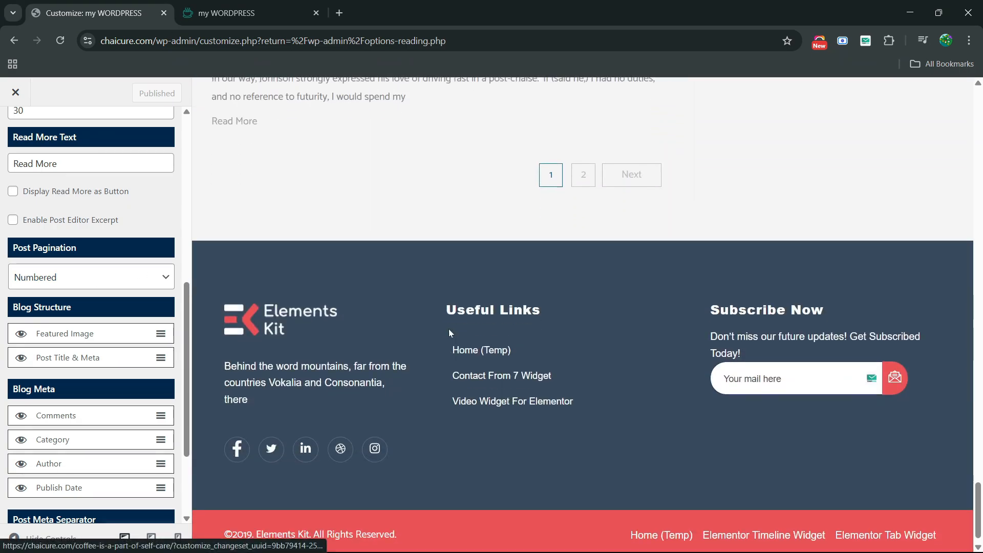
scroll(450, 333, up, 4)
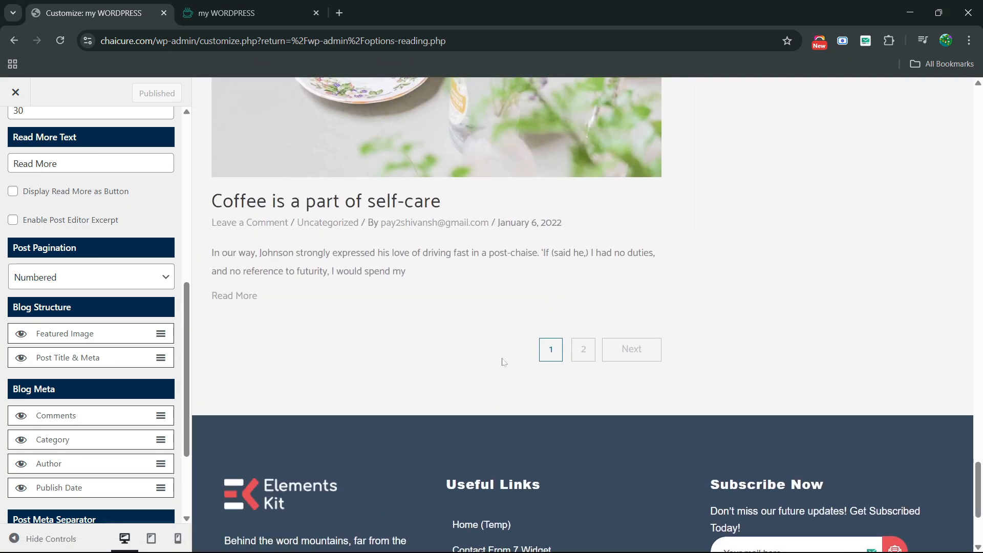
click(148, 283)
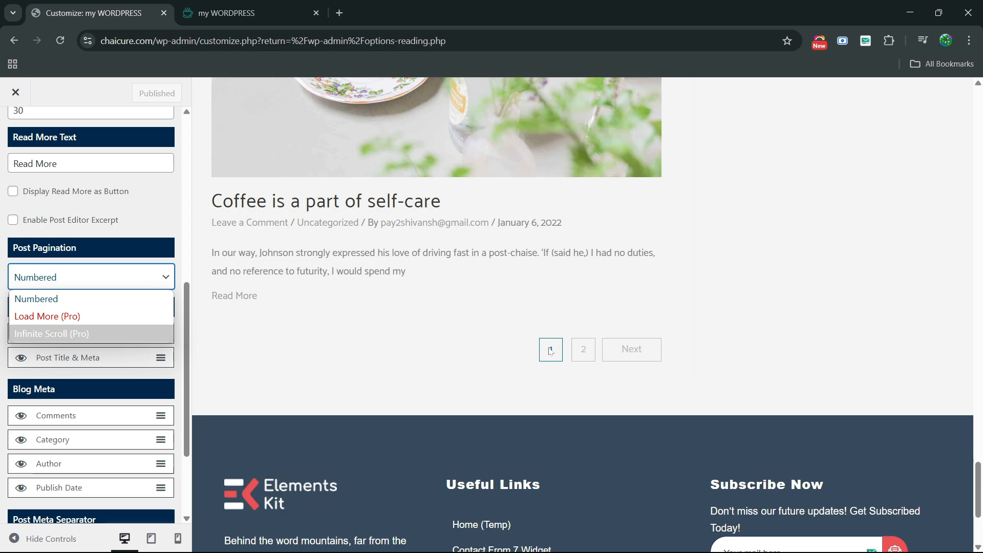
click(16, 94)
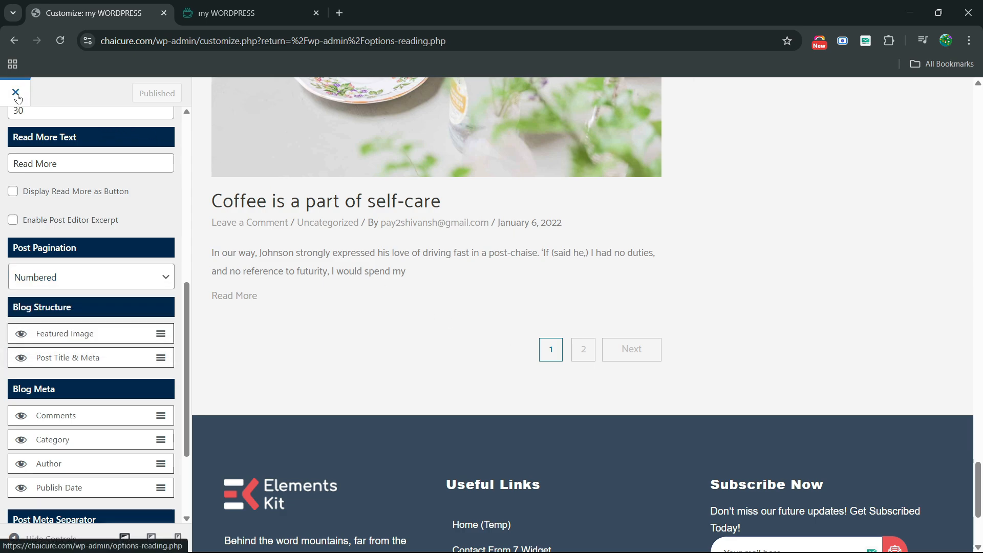
click(16, 94)
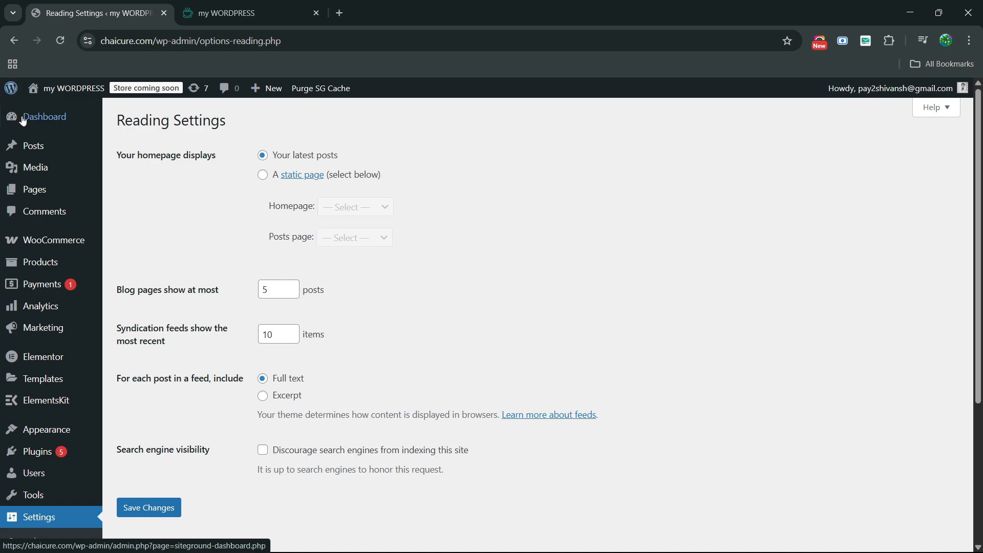
- Open the installed themes and activate the Kadence theme
mouse_move(65, 438)
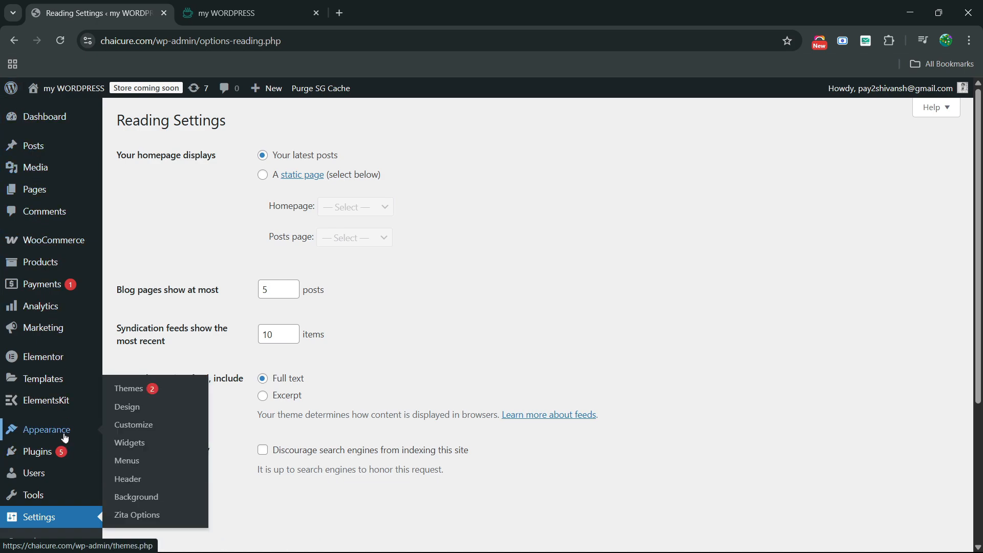
click(138, 393)
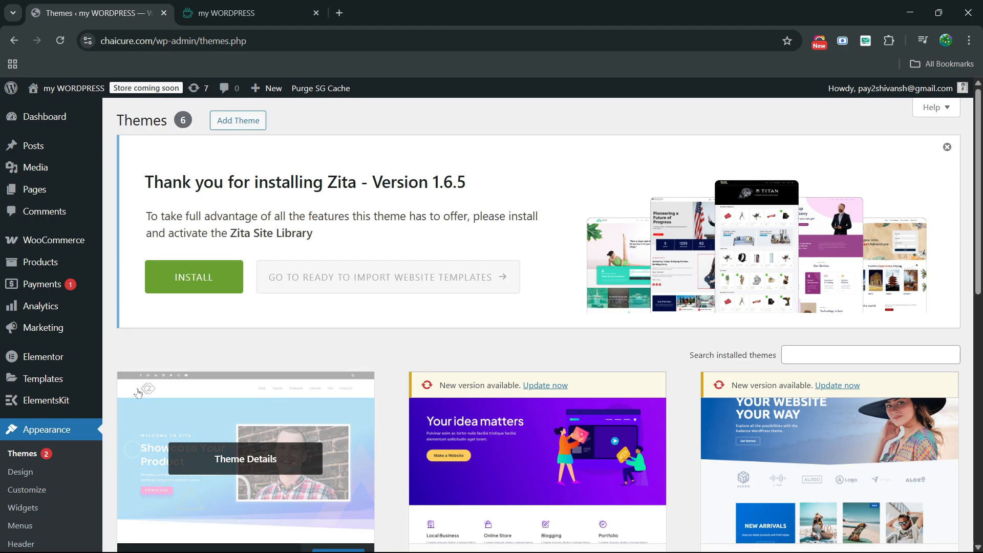
scroll(375, 305, down, 3)
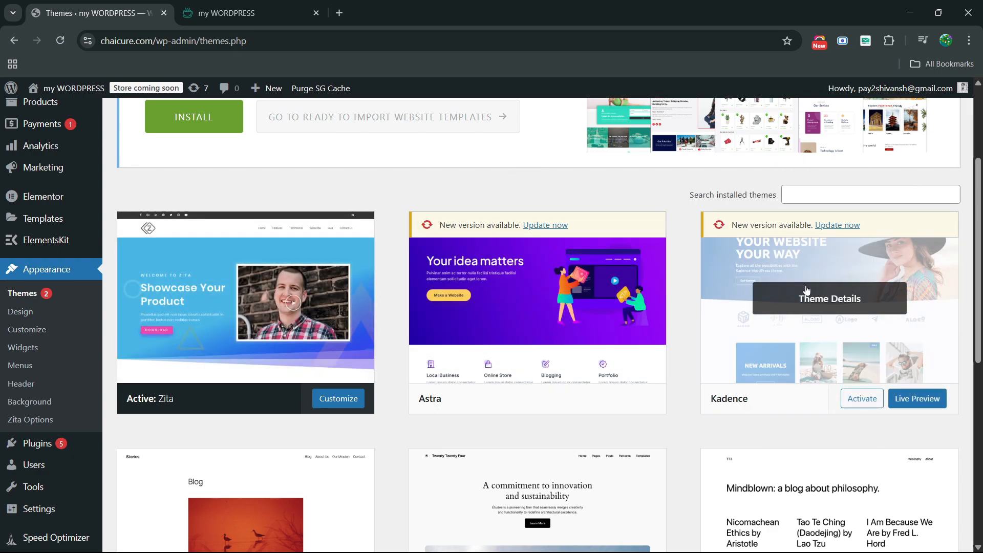
click(859, 397)
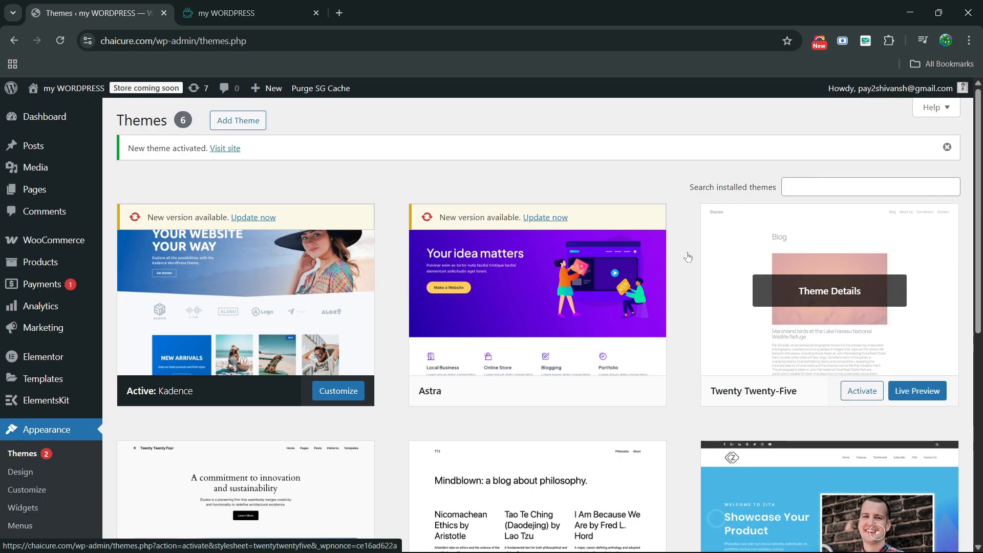
- Reload the blog's front end with the Kadence theme and inspect its post grid and pagination links
click(270, 4)
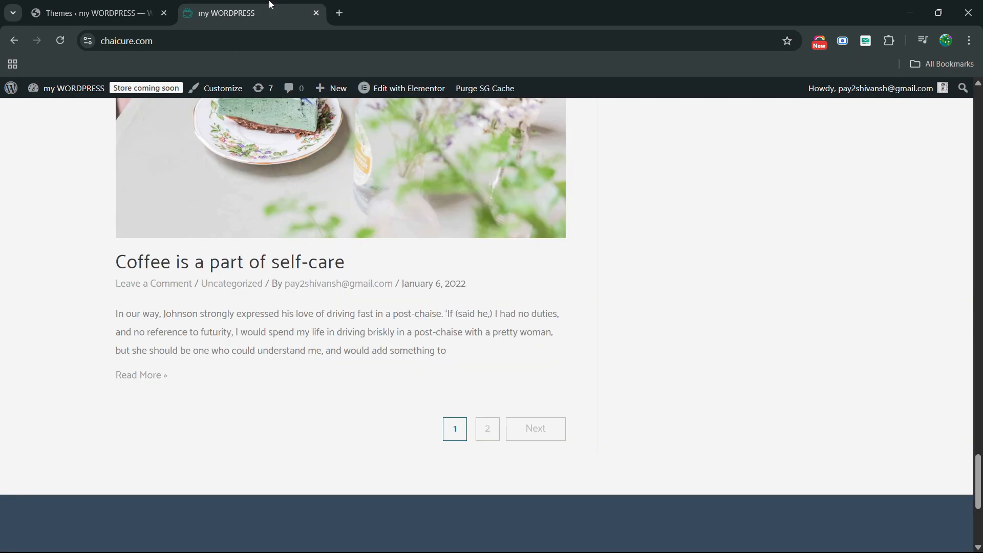
key(F5)
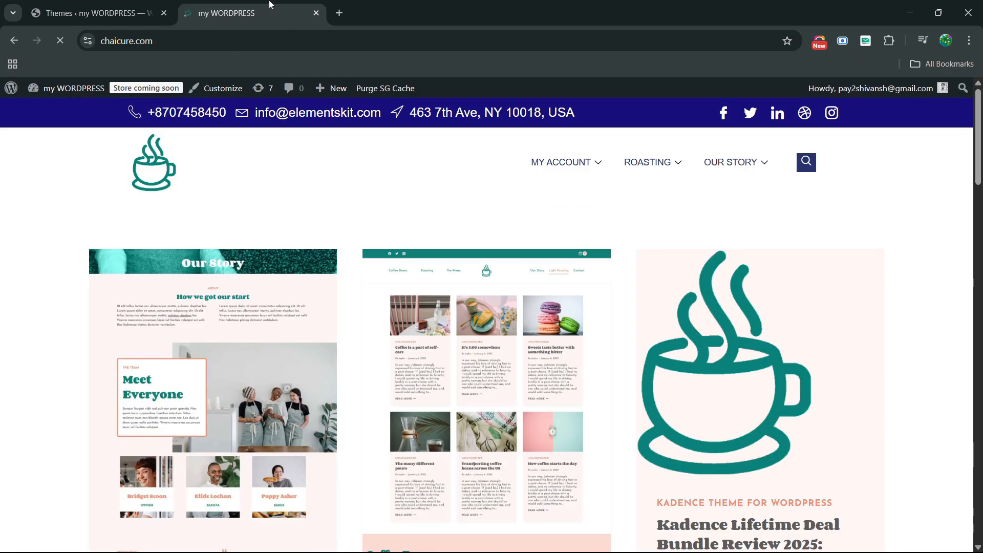
scroll(215, 204, up, 9)
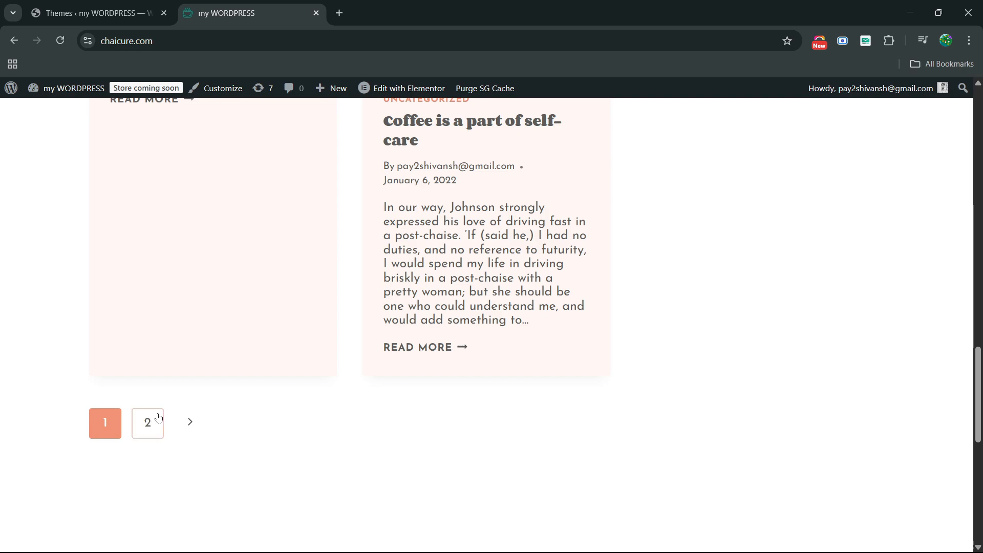
scroll(72, 287, up, 20)
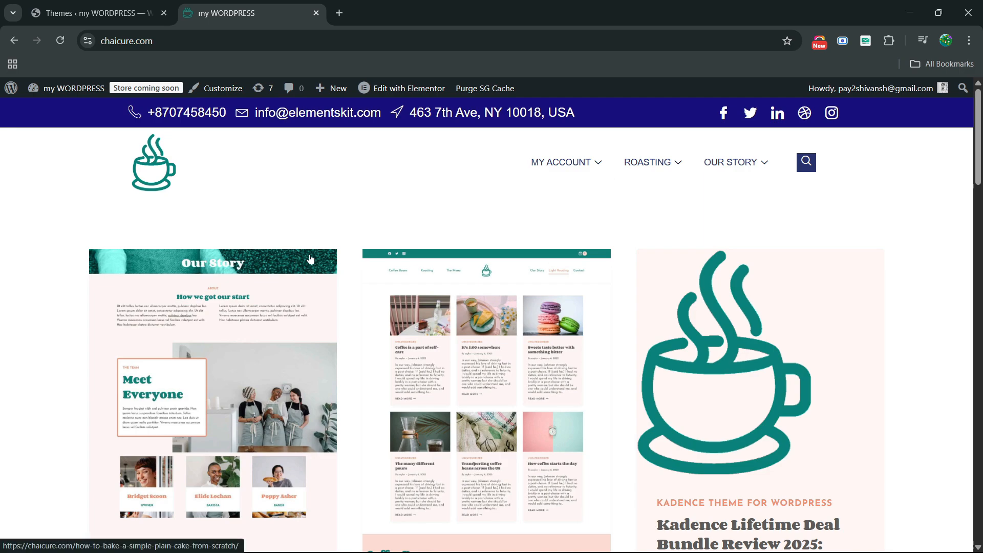
- Set the maximum number of posts per blog page to 2 in the Reading settings and save the changes
click(117, 5)
scroll(39, 410, down, 3)
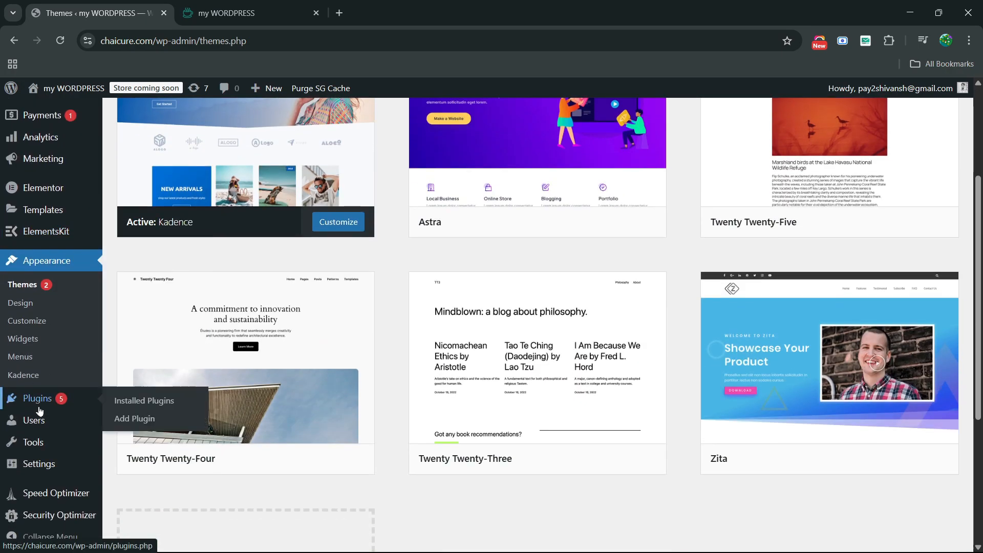
mouse_move(61, 479)
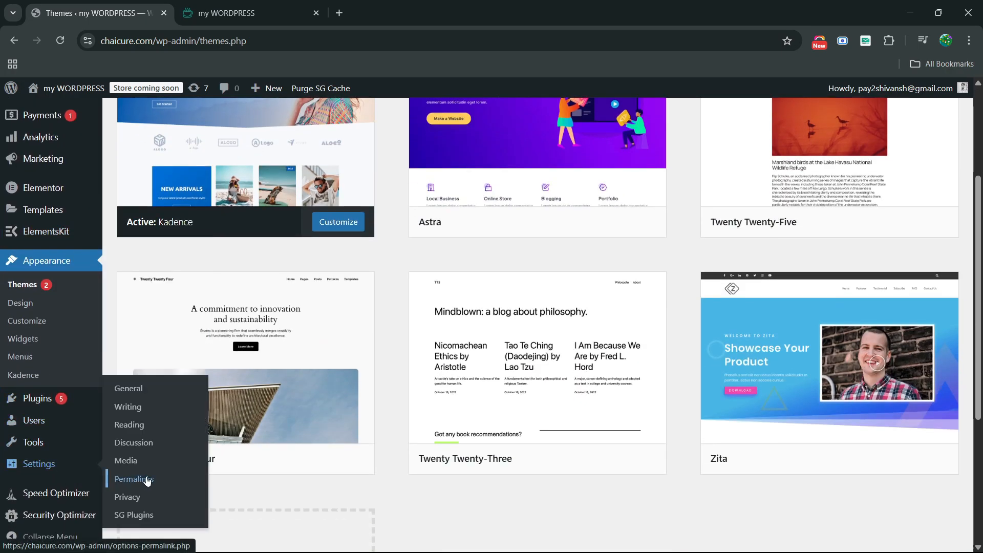
click(149, 427)
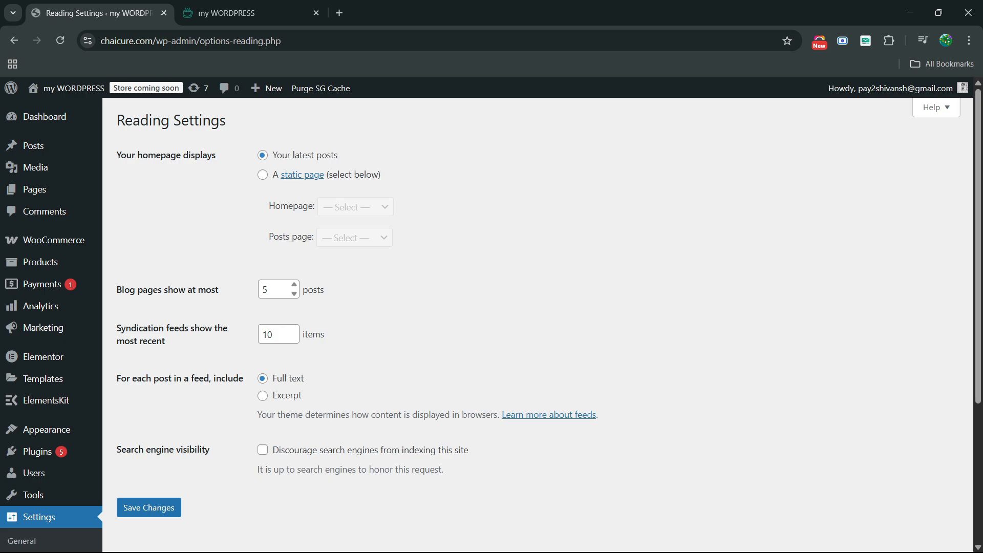
click(267, 289)
drag(266, 290, 238, 300)
text(2)
click(175, 508)
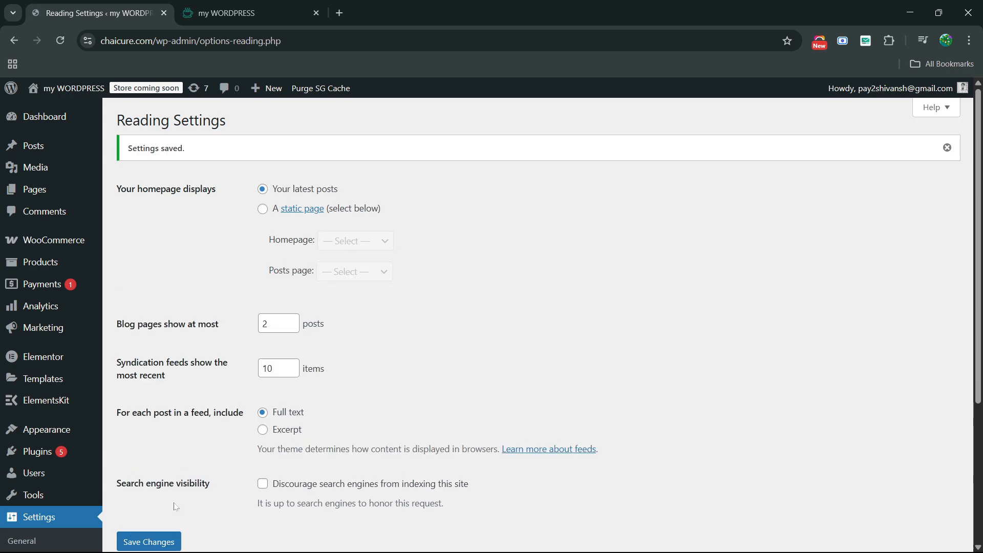
- Reload the blog's front end and check the post grid and pagination through to page 2
click(219, 14)
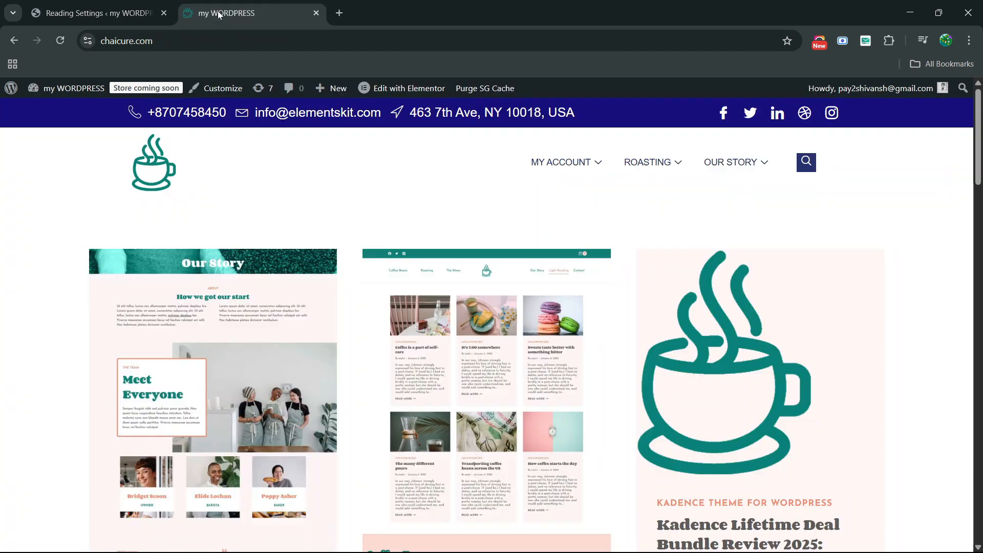
key(F5)
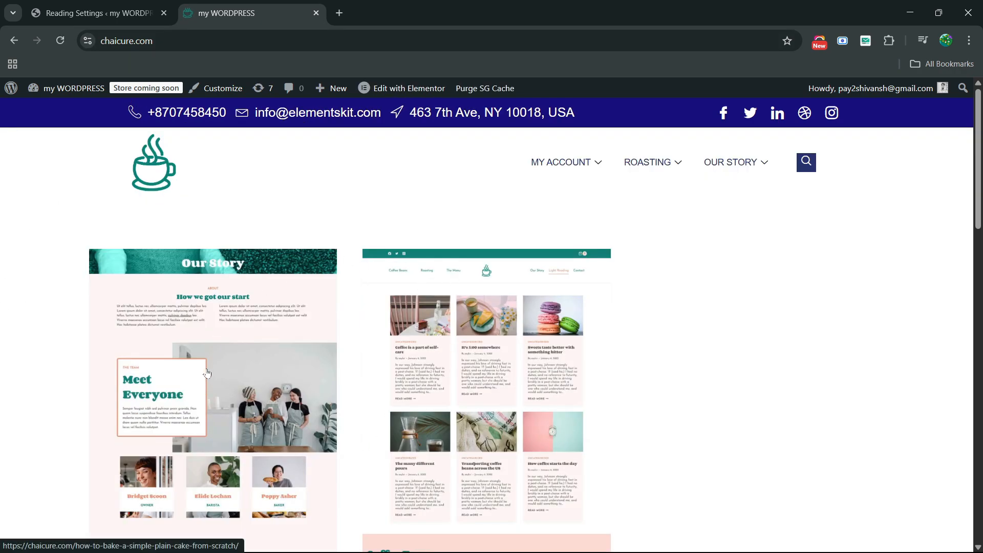
scroll(207, 372, down, 10)
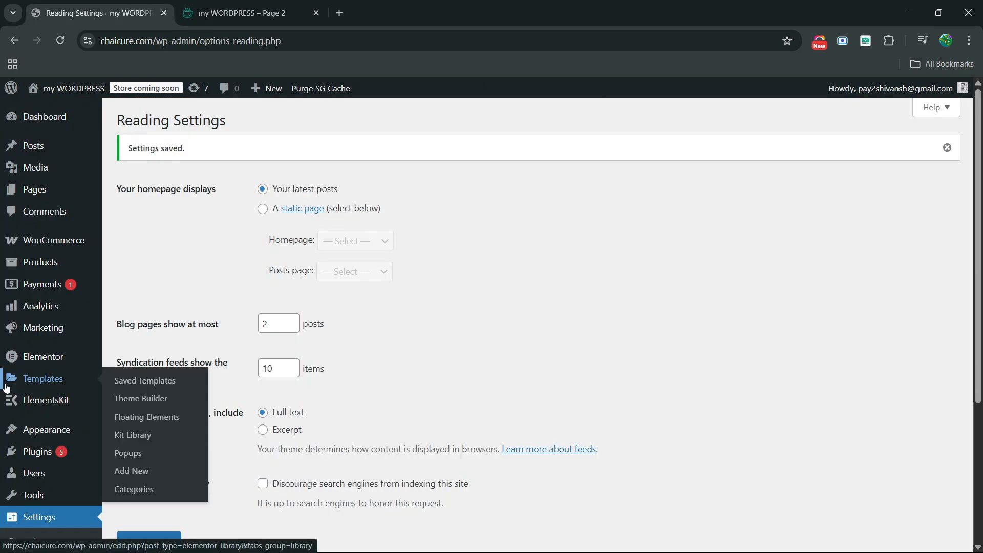
- Set the maximum number of posts per blog page to 3 in the Reading settings and save the changes
drag(272, 324, 237, 328)
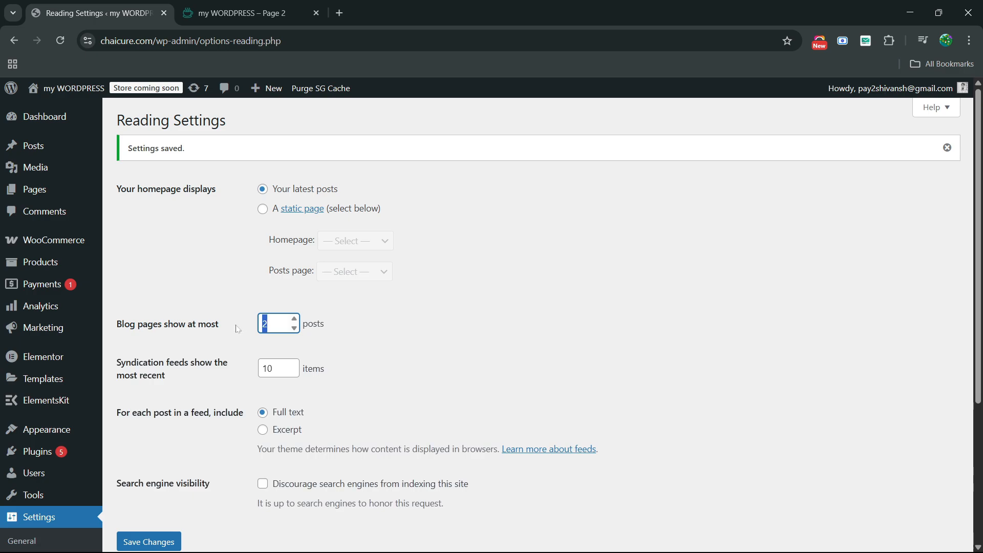
text(3)
click(153, 539)
click(153, 539)
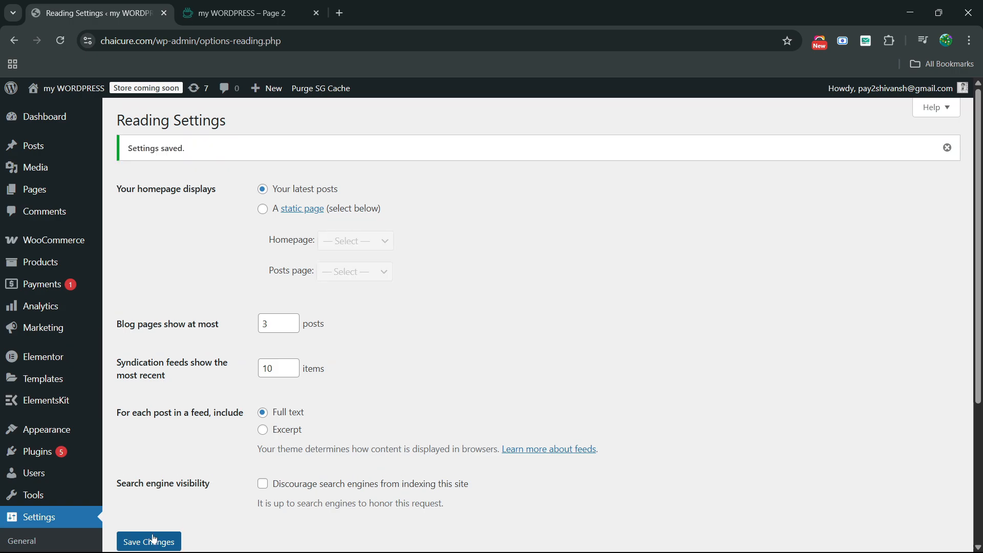
- Reload page 2 of the blog's front end and examine the posts it lists
key(ctrl+Tab)
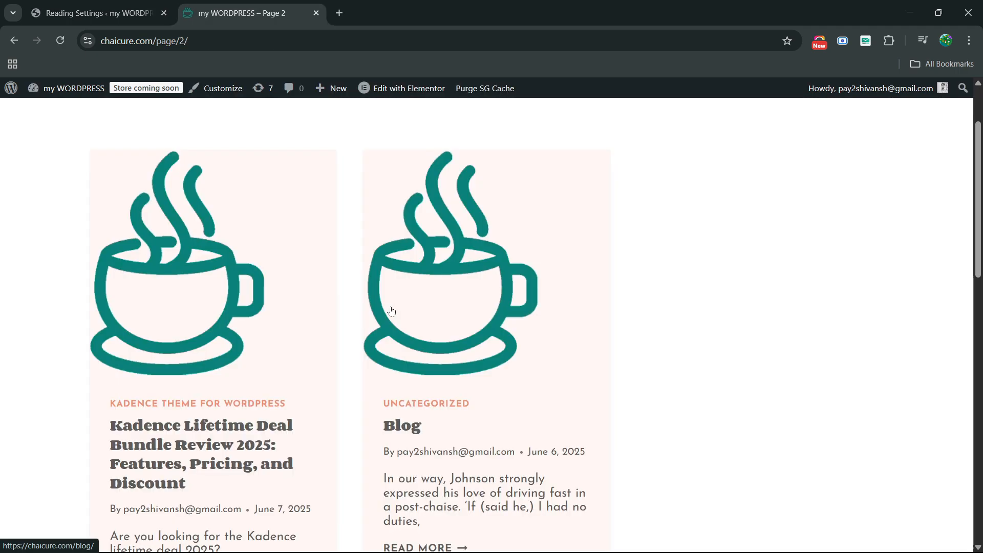
key(F5)
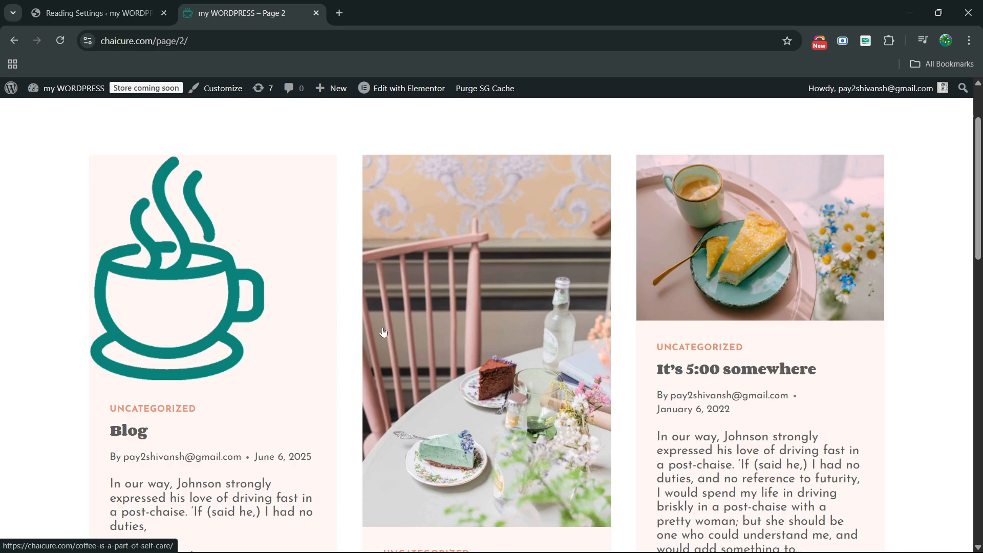
scroll(384, 333, down, 9)
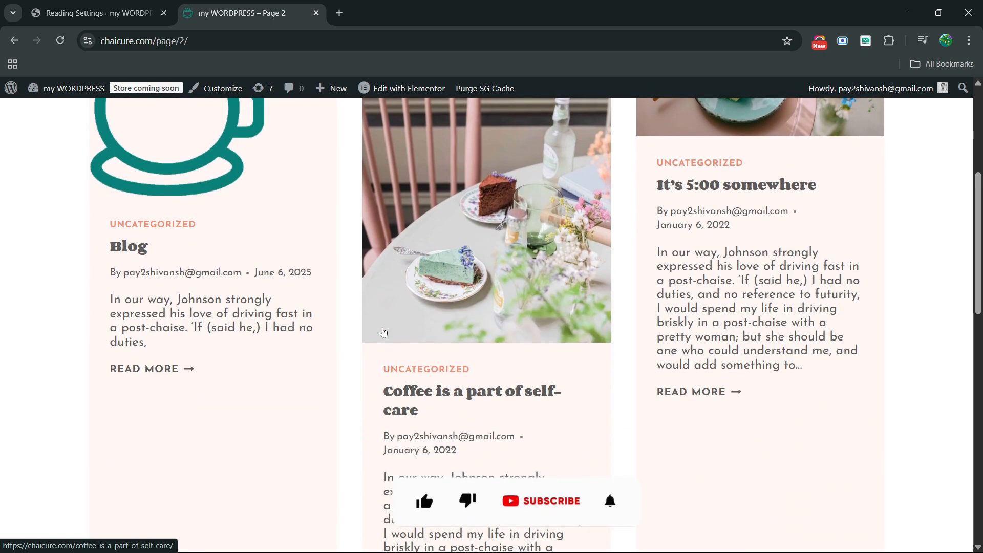